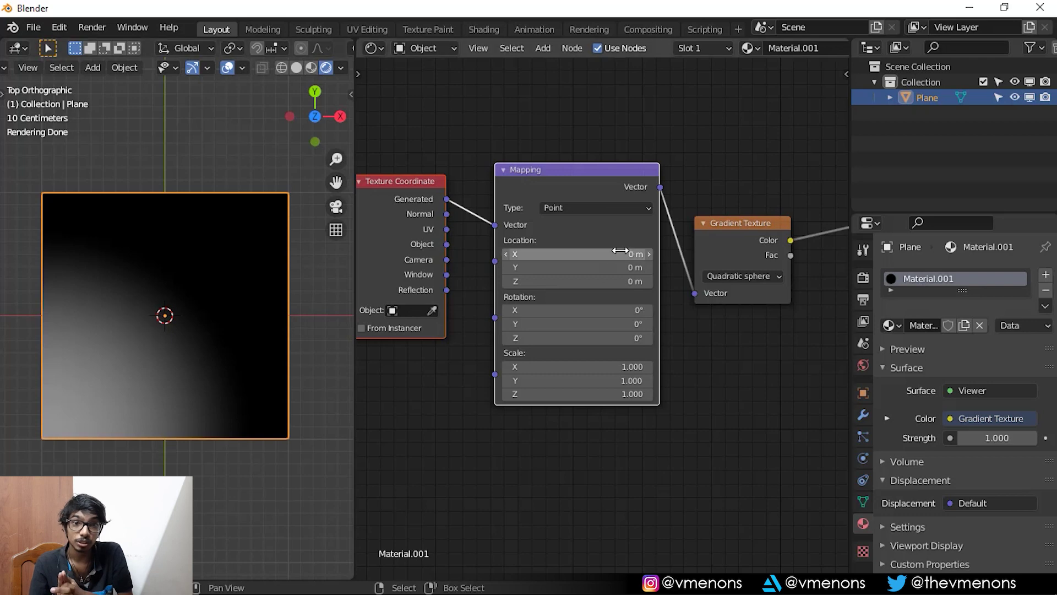
Offset the Mapping Location X and Y to -0.5
left_click_drag(572, 253, 573, 267)
type("0.5")
key("Return")
type("-0.5")
key("Return")
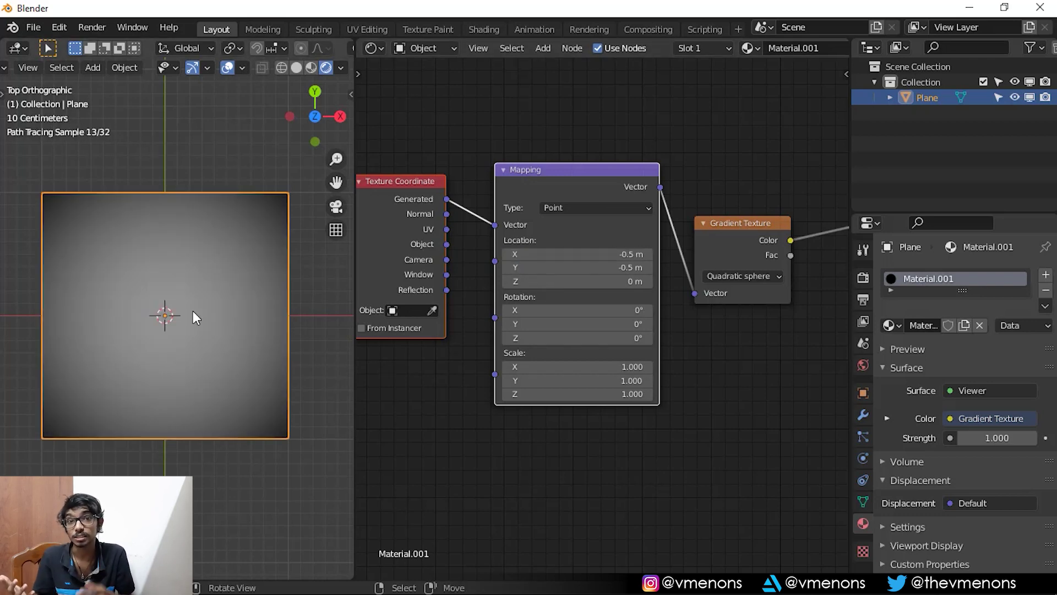
scroll(550, 471, "down", 5, "ctrl")
Add an Emission shader between the Gradient Texture and the Material Output
key("shift+a")
left_click(639, 385)
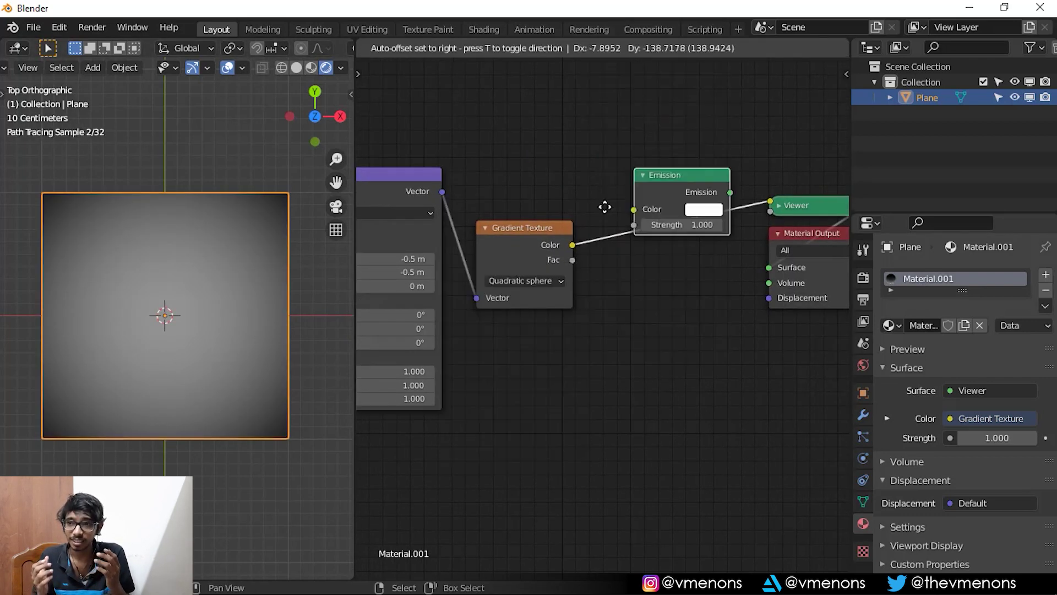
left_click(683, 187)
scroll(688, 341, "down", 3)
scroll(688, 342, "up", 3)
Feed Texture Coordinate Object into Mapping and reset the location offset to 0
middle_click_drag(716, 377, 836, 377)
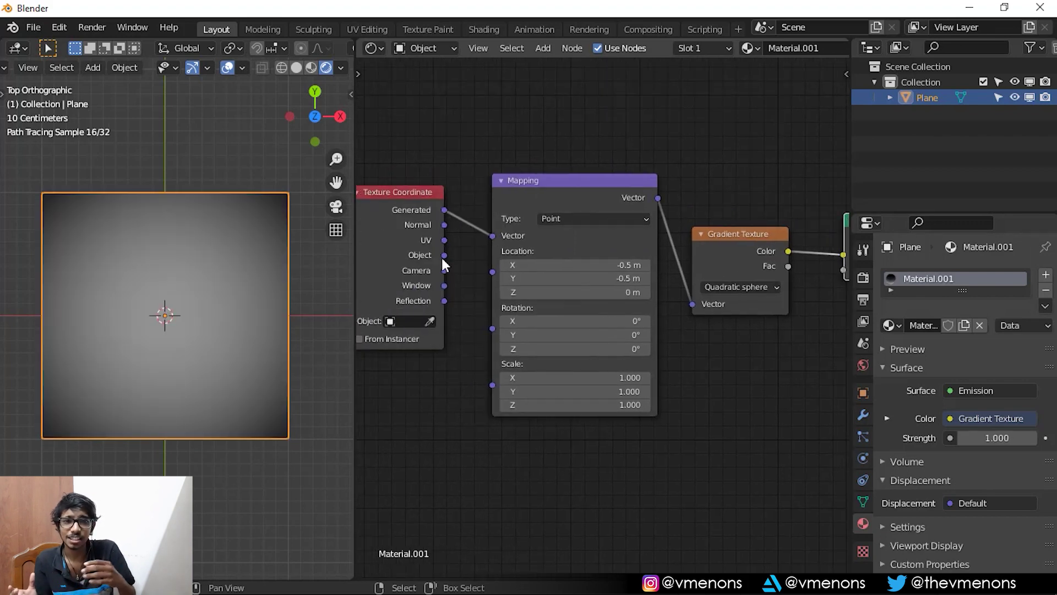
left_click_drag(445, 209, 444, 254)
left_click_drag(573, 265, 573, 278)
type("0")
key("Return")
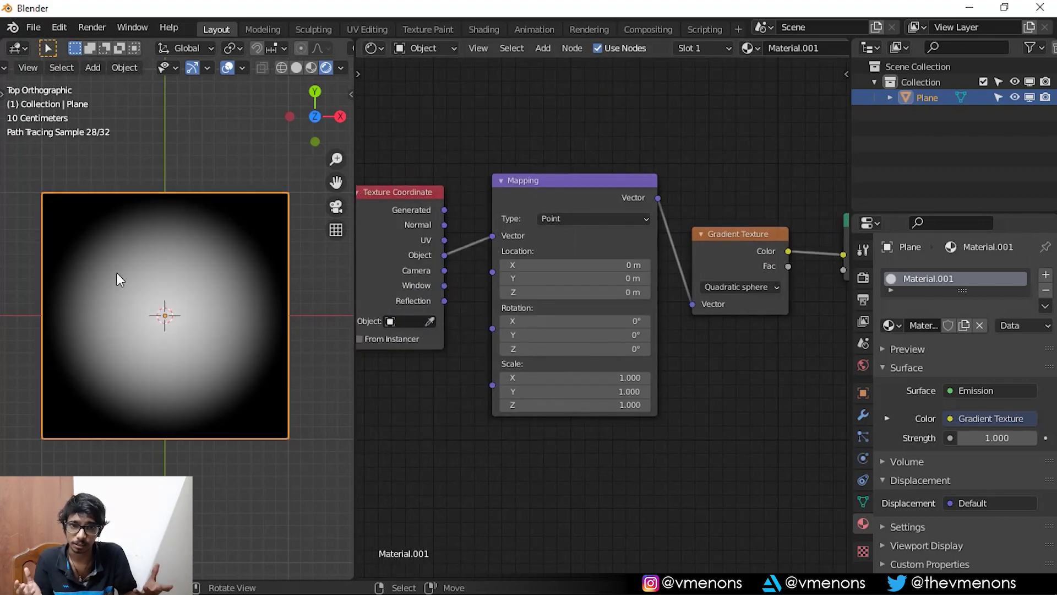
Switch Mapping back to Generated coordinates with a Location offset of 0.5
scroll(581, 489, "down", 5, "ctrl")
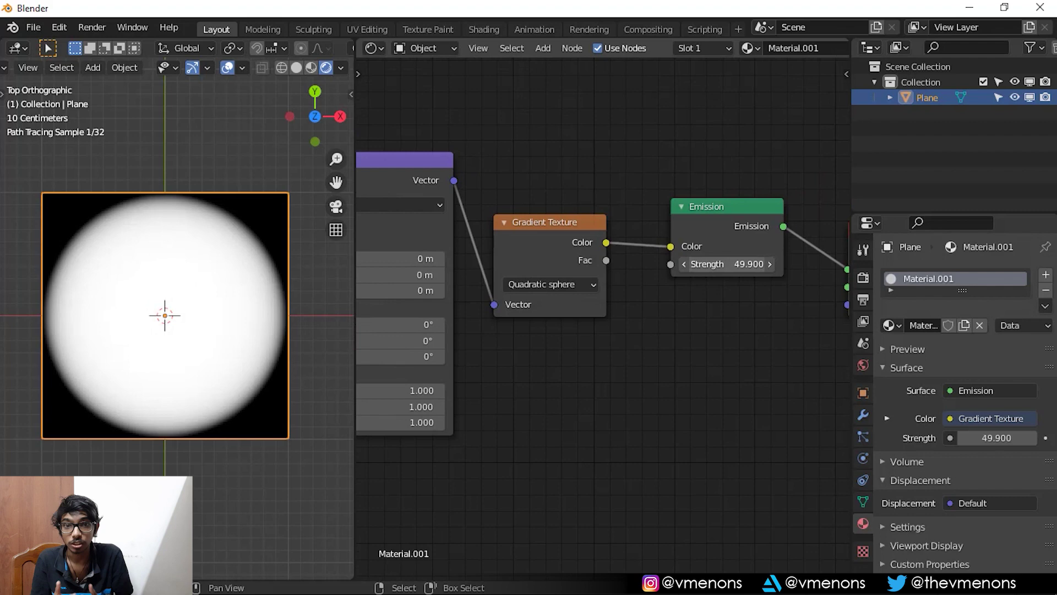
scroll(458, 164, "up", 5, "ctrl")
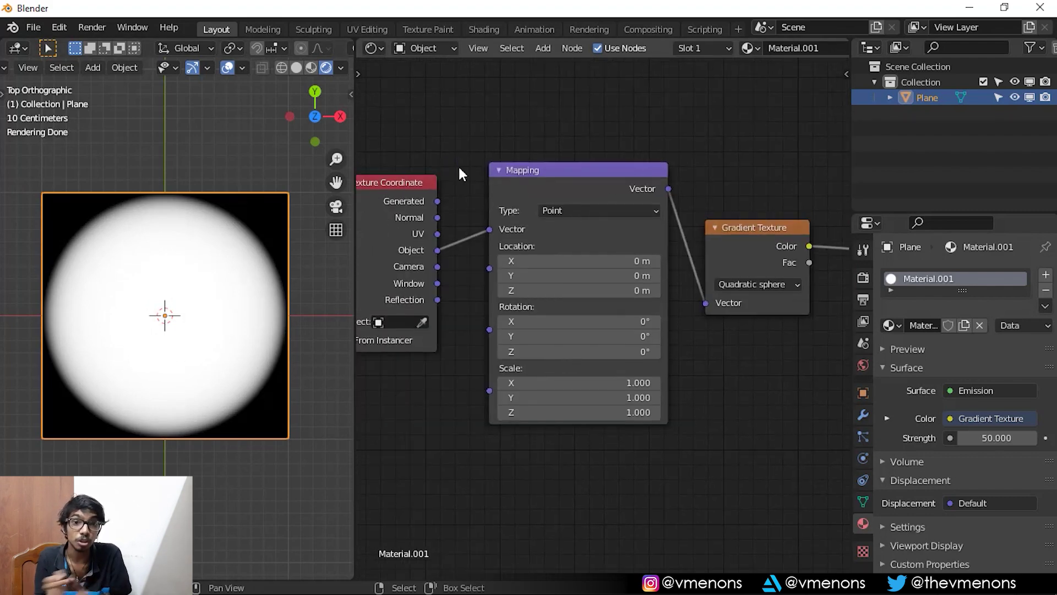
left_click_drag(437, 201, 489, 228)
left_click_drag(572, 261, 573, 275)
type("0.5")
key("Return")
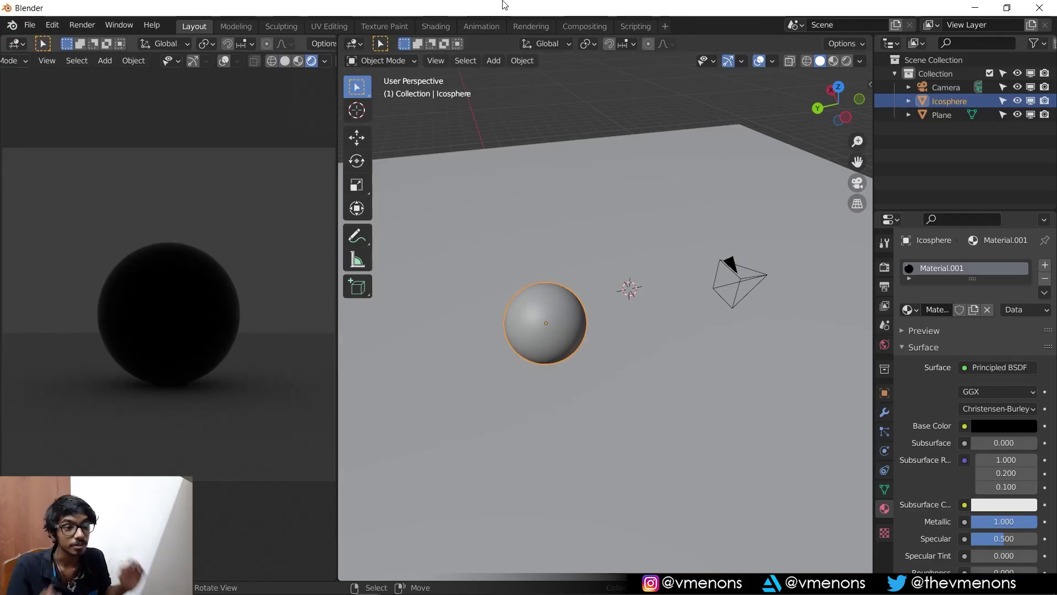
Add an area light beside the sphere and enlarge it to 1.24 m
scroll(573, 306, "up", 3)
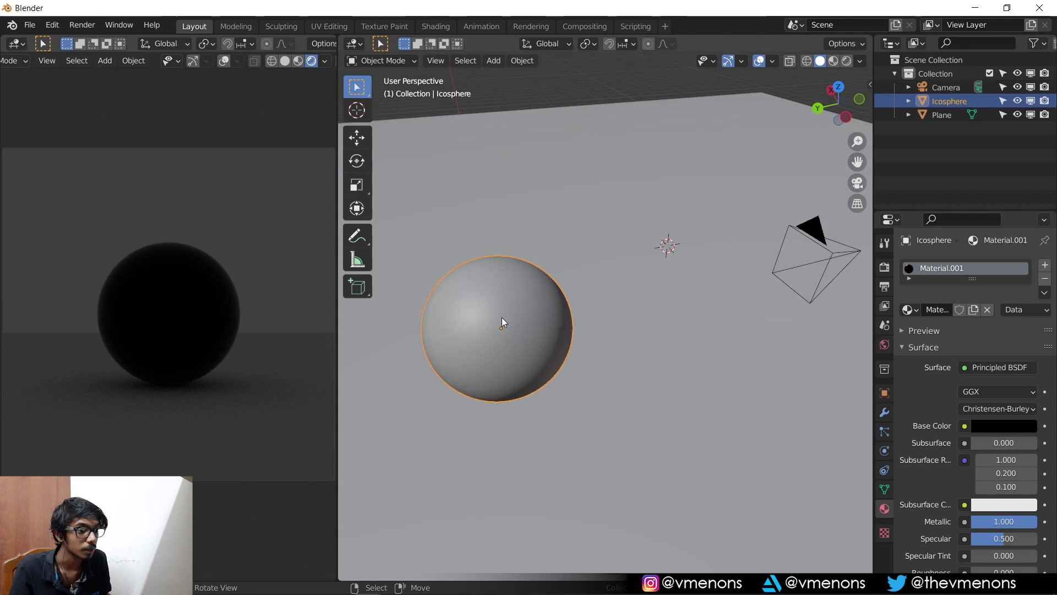
key("shift+a")
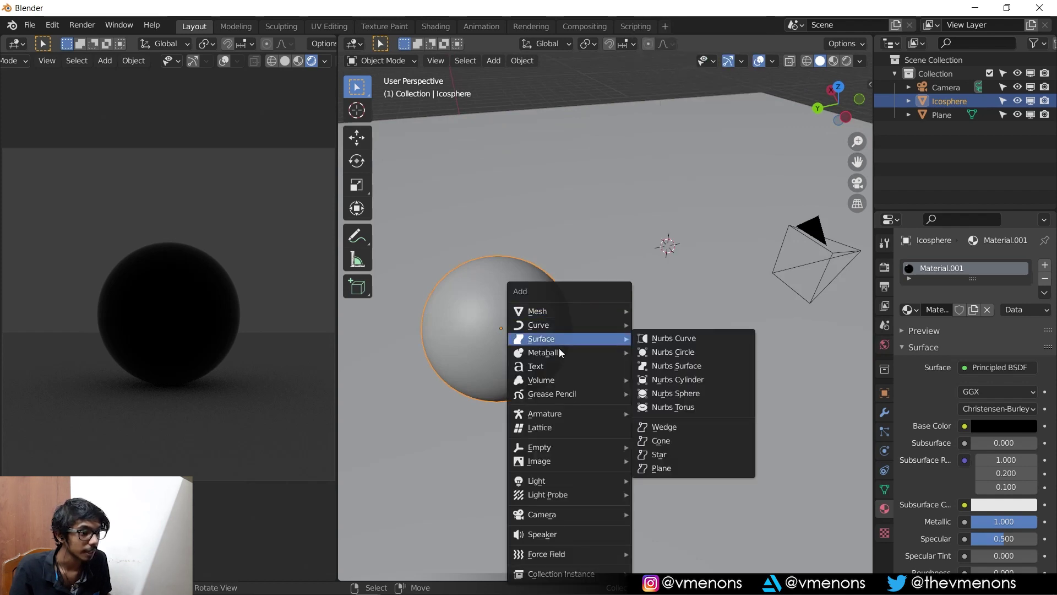
mouse_move(554, 482)
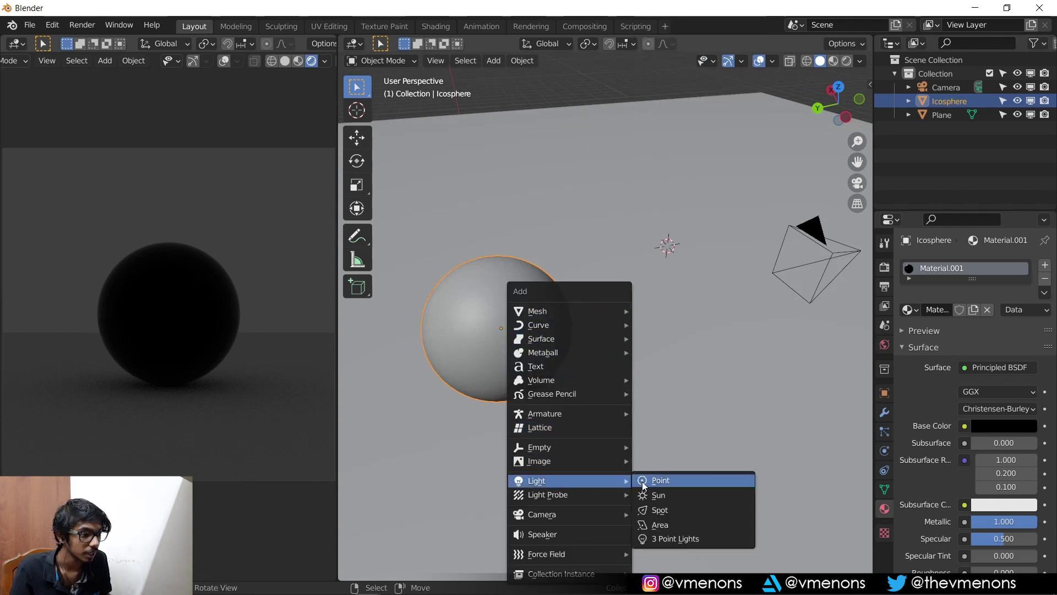
left_click(685, 523)
middle_click_drag(746, 325, 520, 306)
left_click_drag(520, 307, 530, 302)
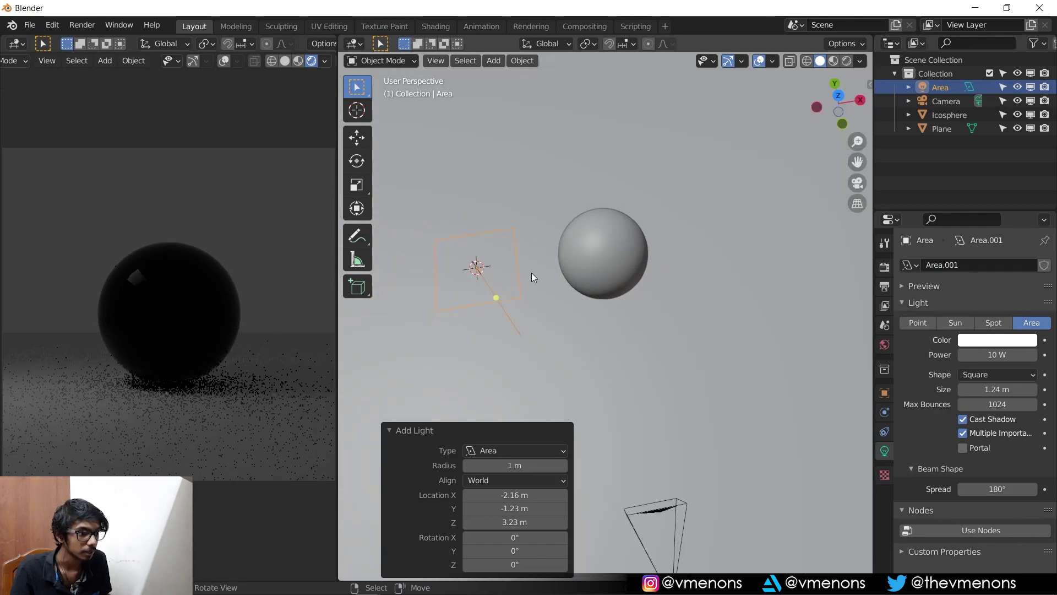
middle_click_drag(526, 369, 536, 355)
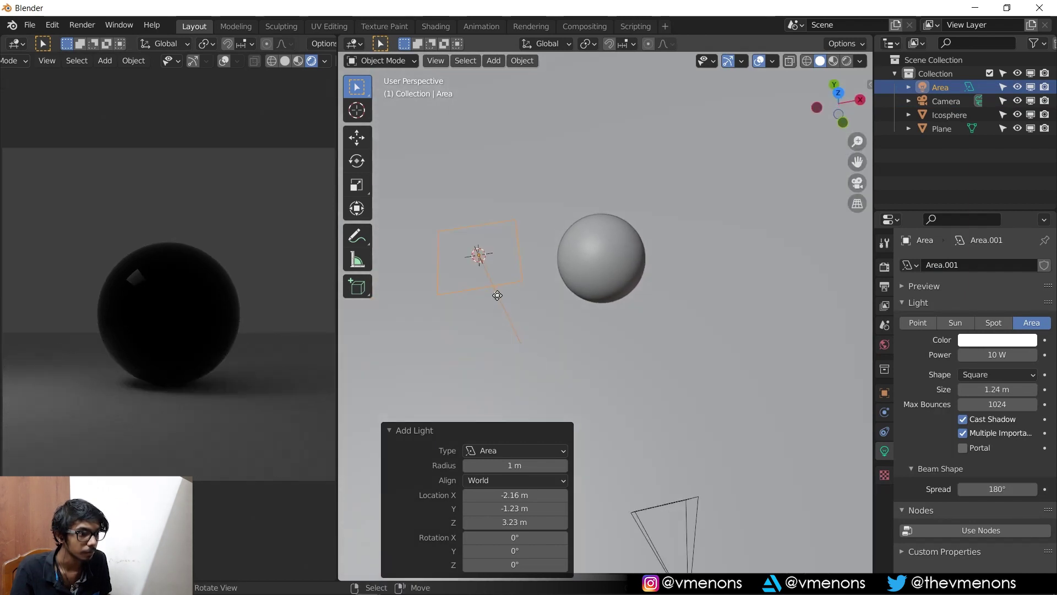
middle_click_drag(576, 240, 581, 242)
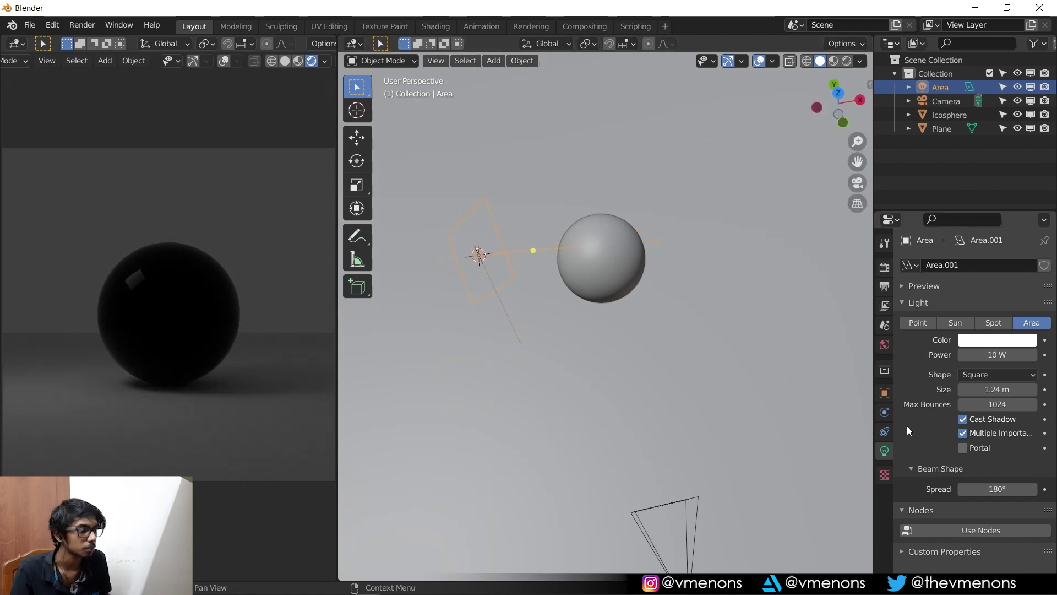
Set the area light's power to 100 W
left_click(986, 355)
type("100")
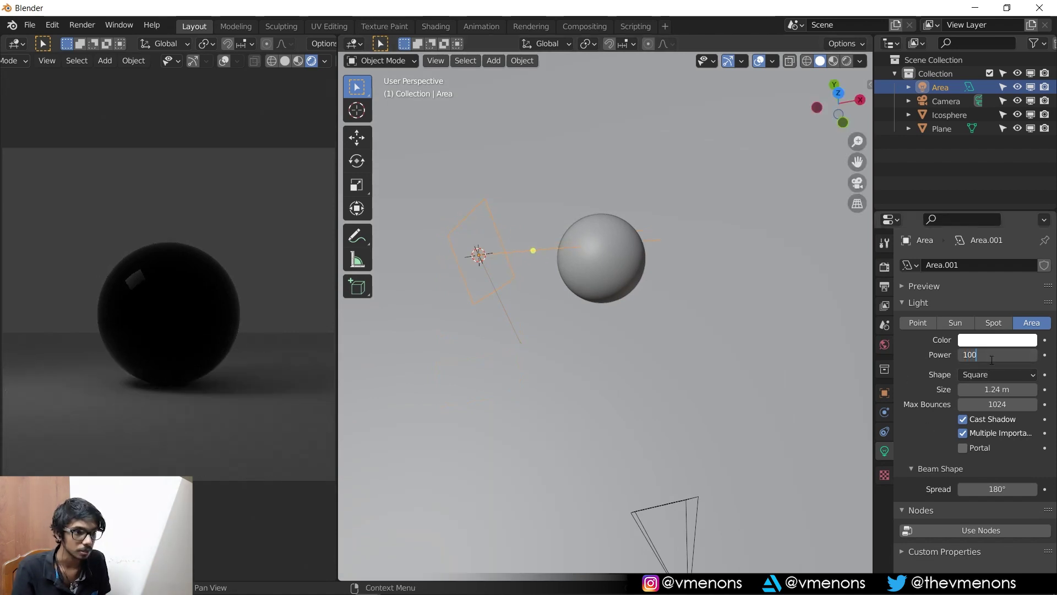
key("Return")
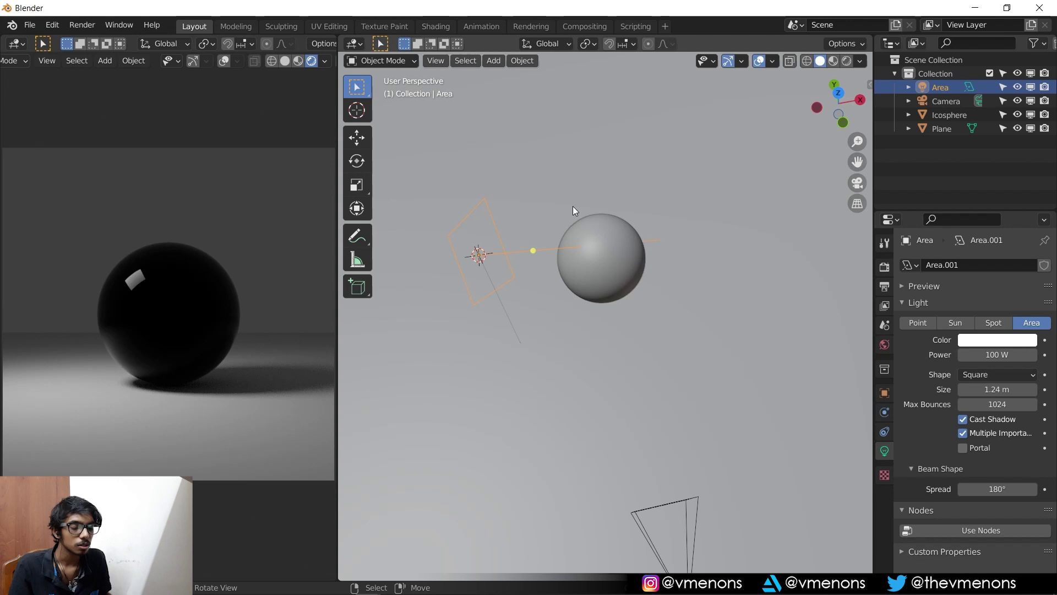
scroll(145, 291, "up", 5)
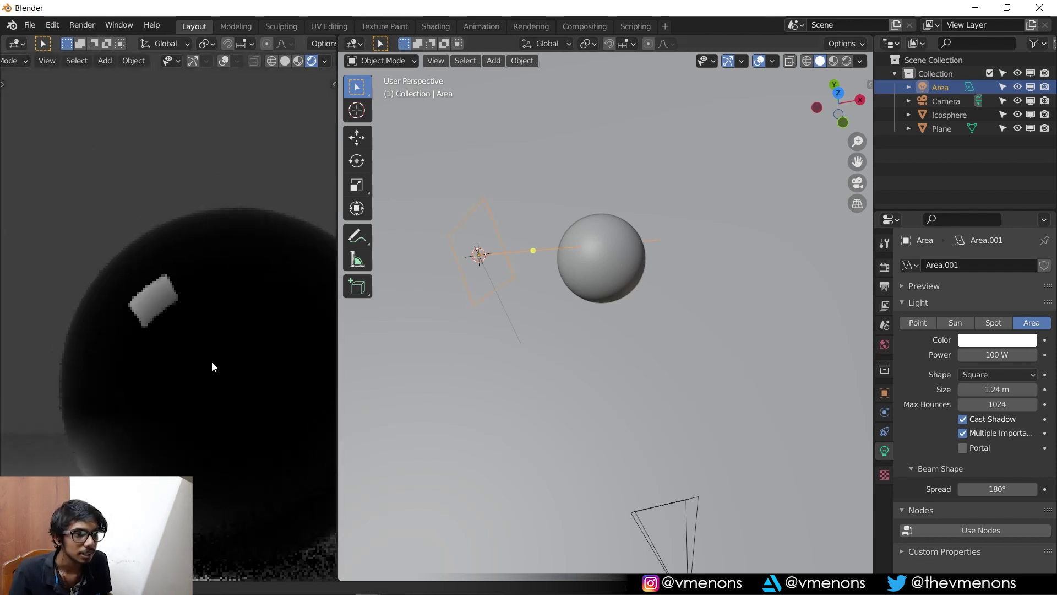
scroll(156, 297, "up", 8)
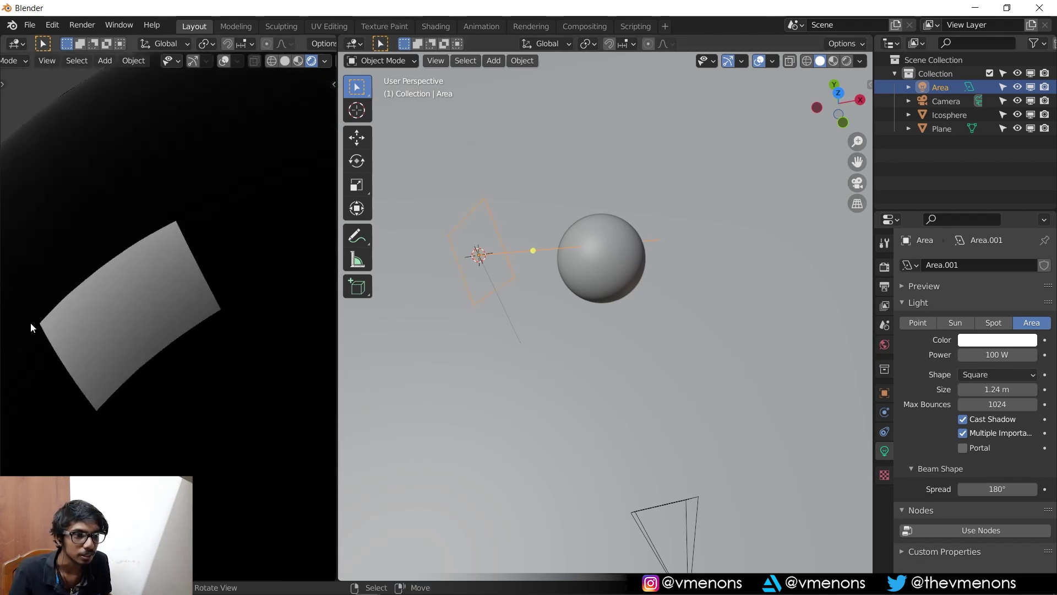
left_click(915, 323)
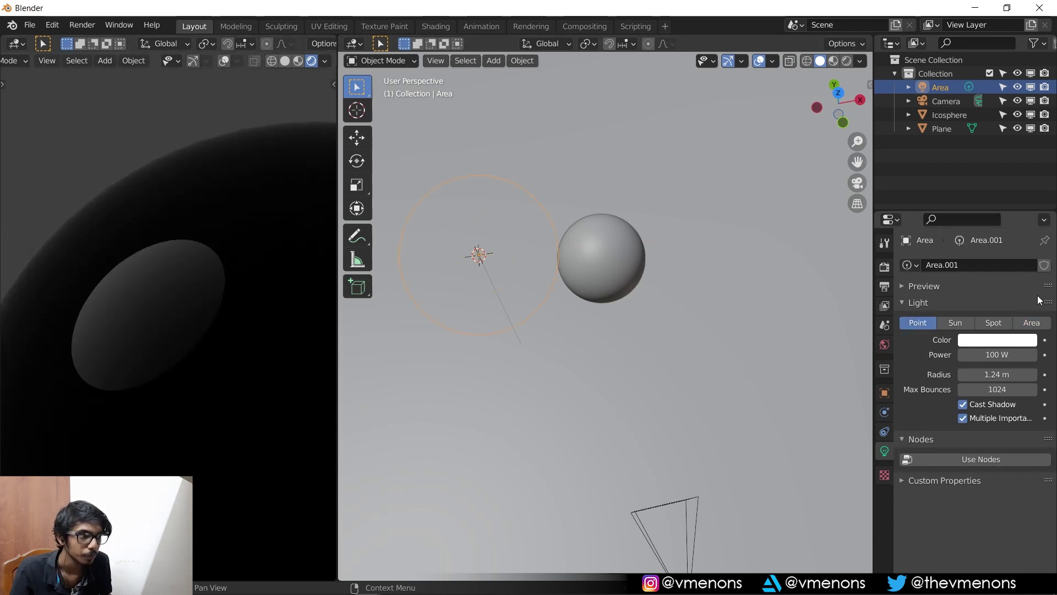
left_click(955, 323)
scroll(117, 356, "down", 8)
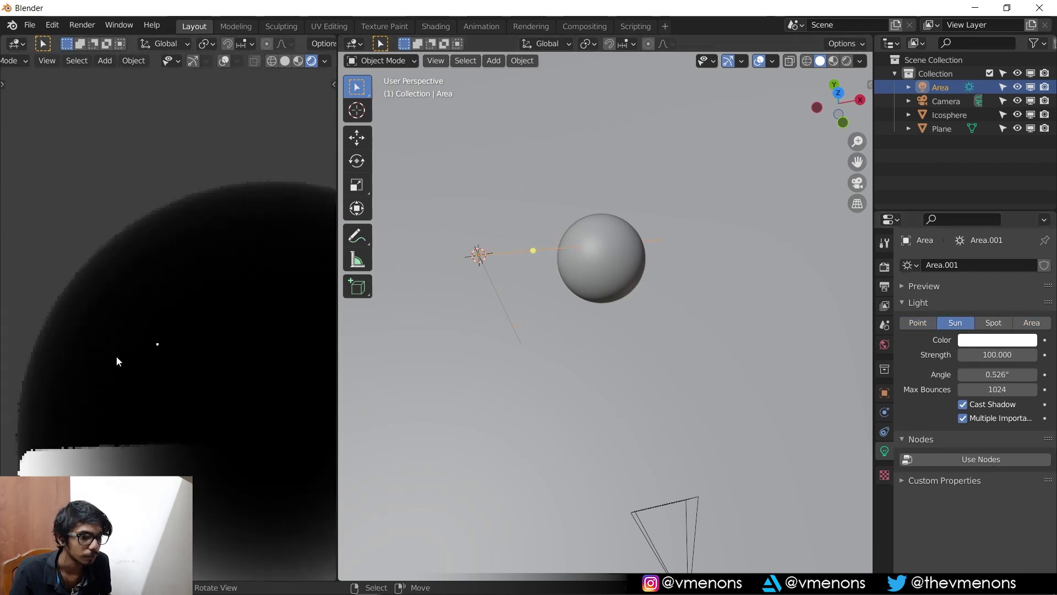
scroll(245, 361, "up", 3)
left_click(994, 323)
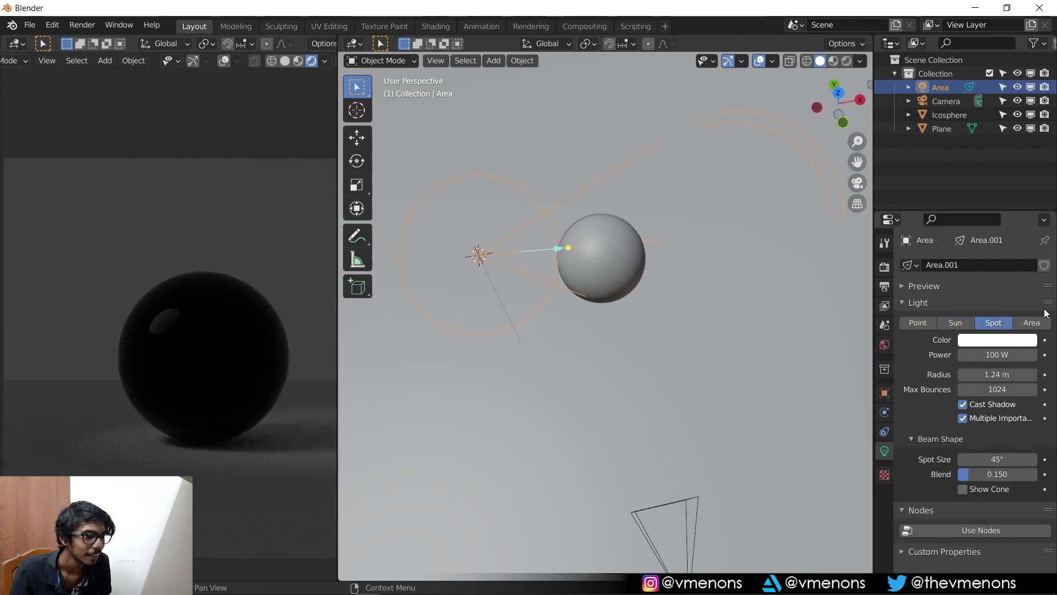
left_click(1045, 325)
key("s")
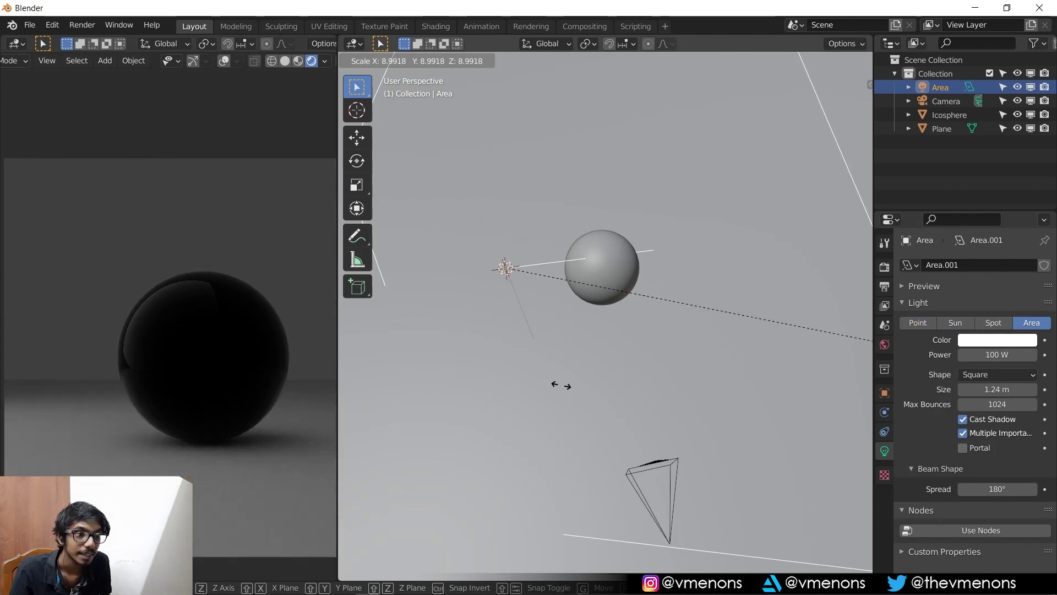
left_click(561, 384)
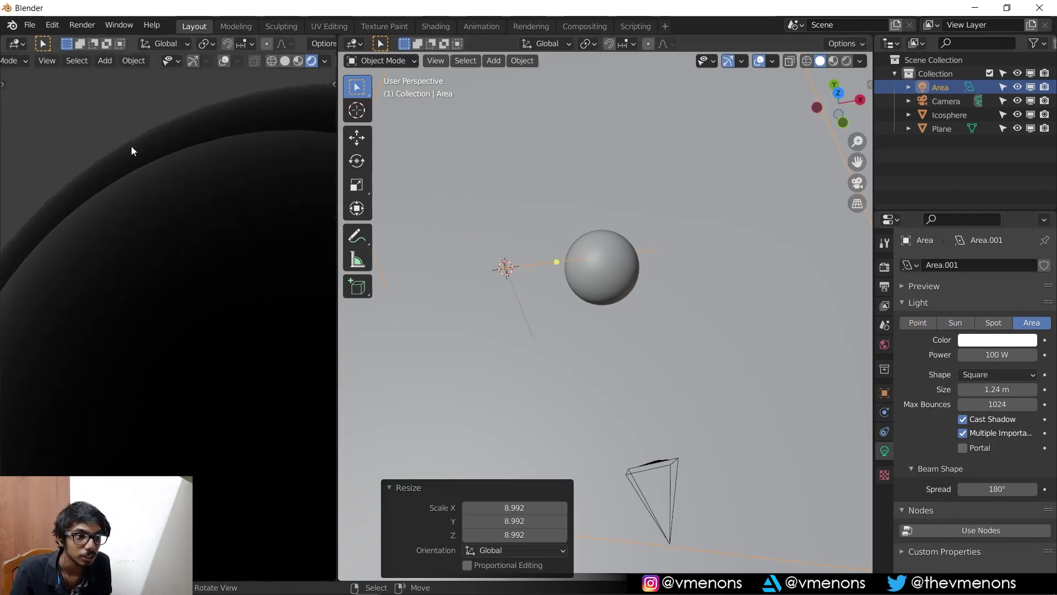
scroll(222, 199, "down", 6)
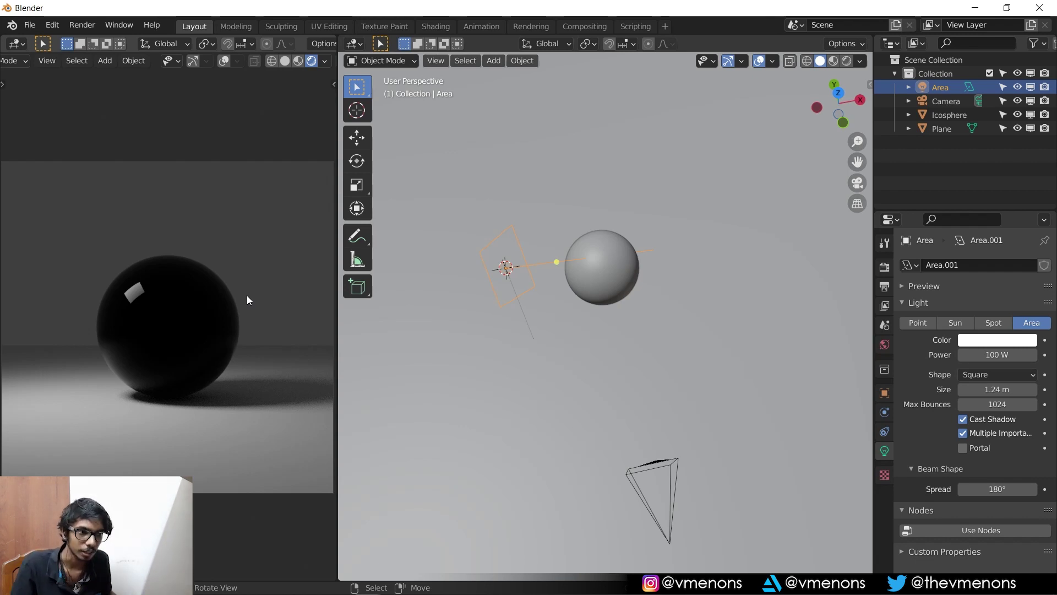
Orbit the views around the sphere and light, briefly opening and dismissing the Add menu
middle_click_drag(141, 286, 138, 290)
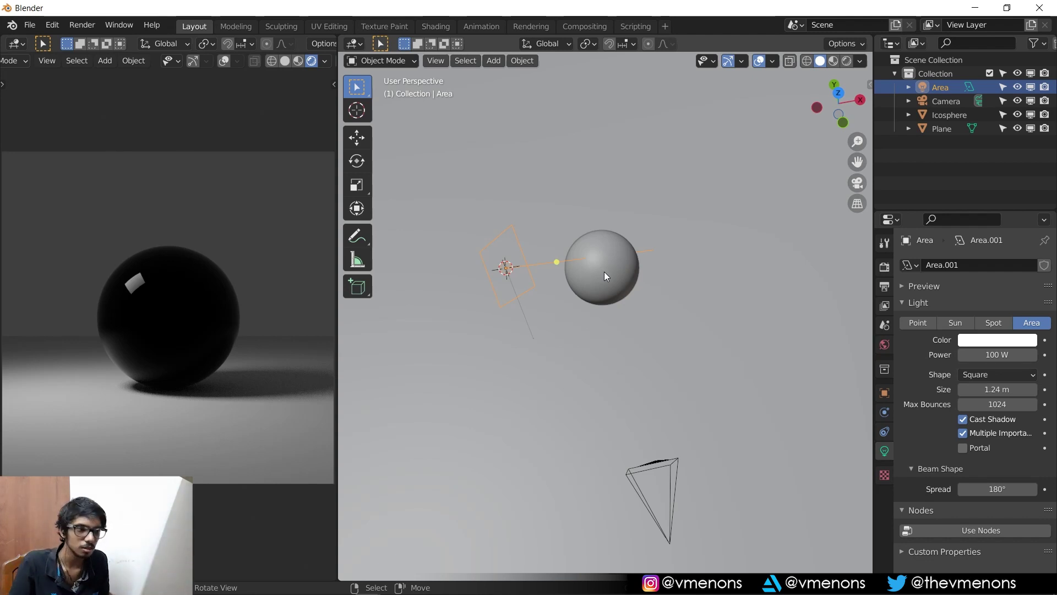
middle_click_drag(510, 259, 555, 251)
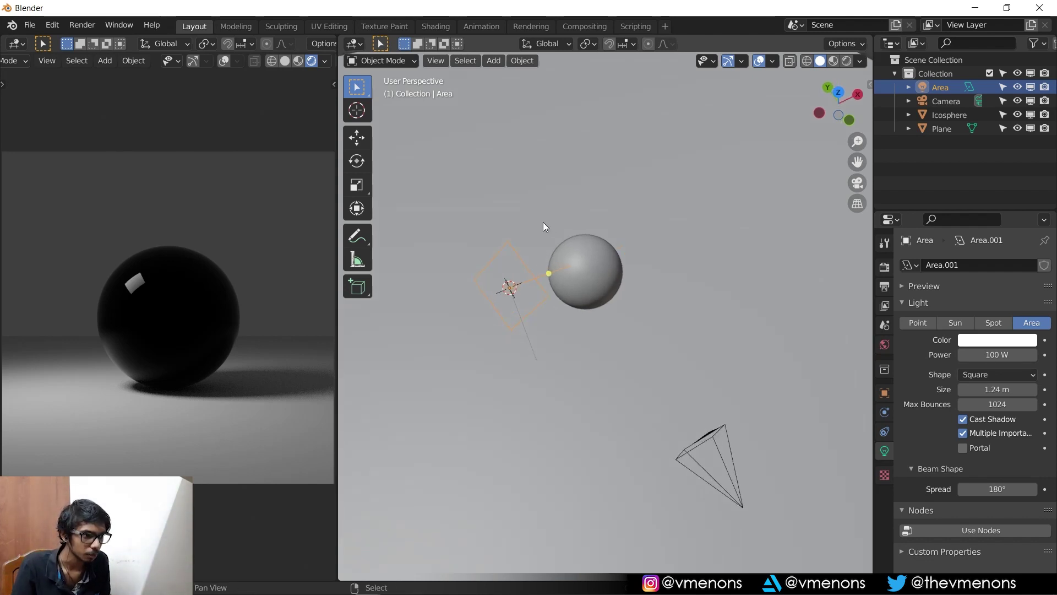
key("shift+a")
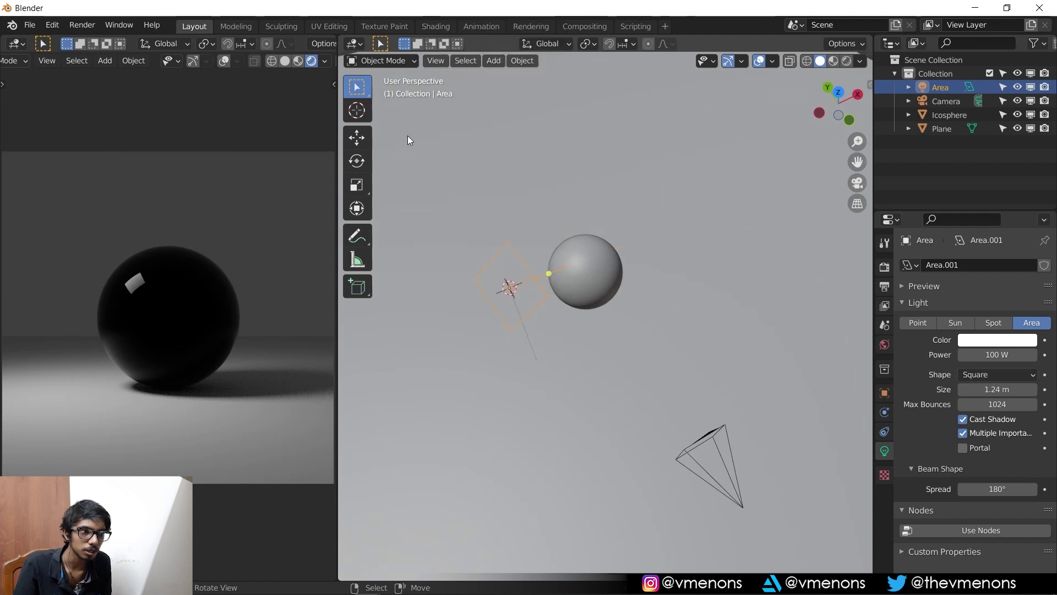
key("Escape")
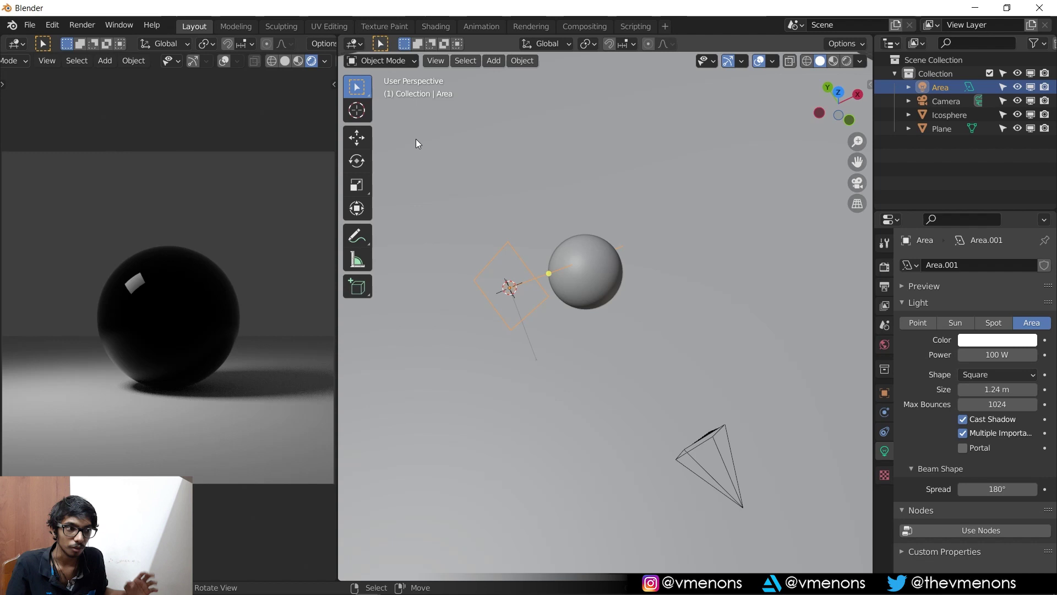
middle_click_drag(416, 143, 563, 226)
Add a plane, tilt it about X, and turn it -75.2° about Z
key("shift+a")
mouse_move(487, 55)
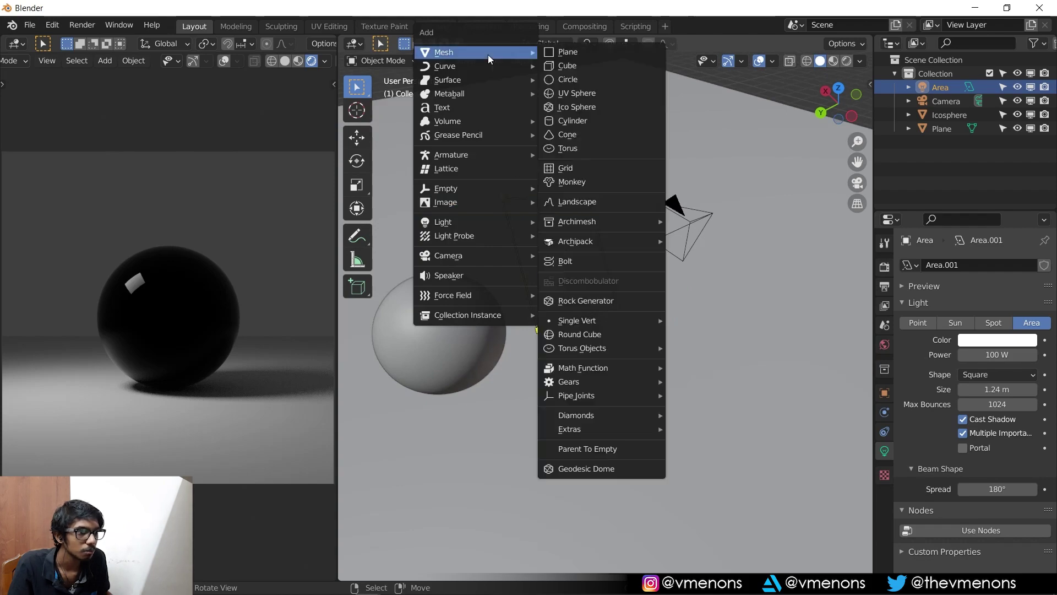
left_click(570, 55)
key("r")
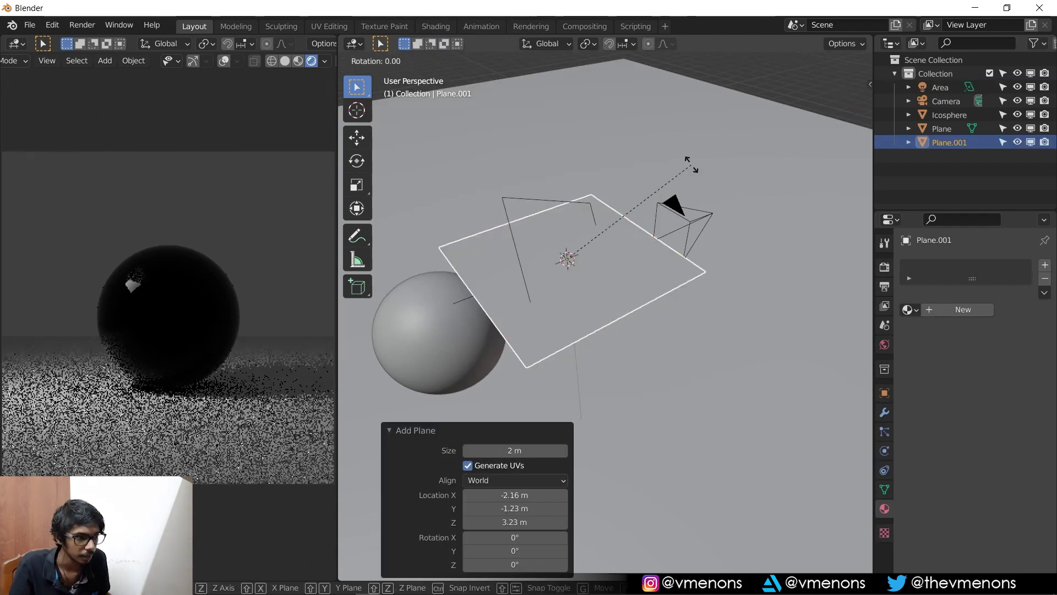
key("x")
left_click(685, 351)
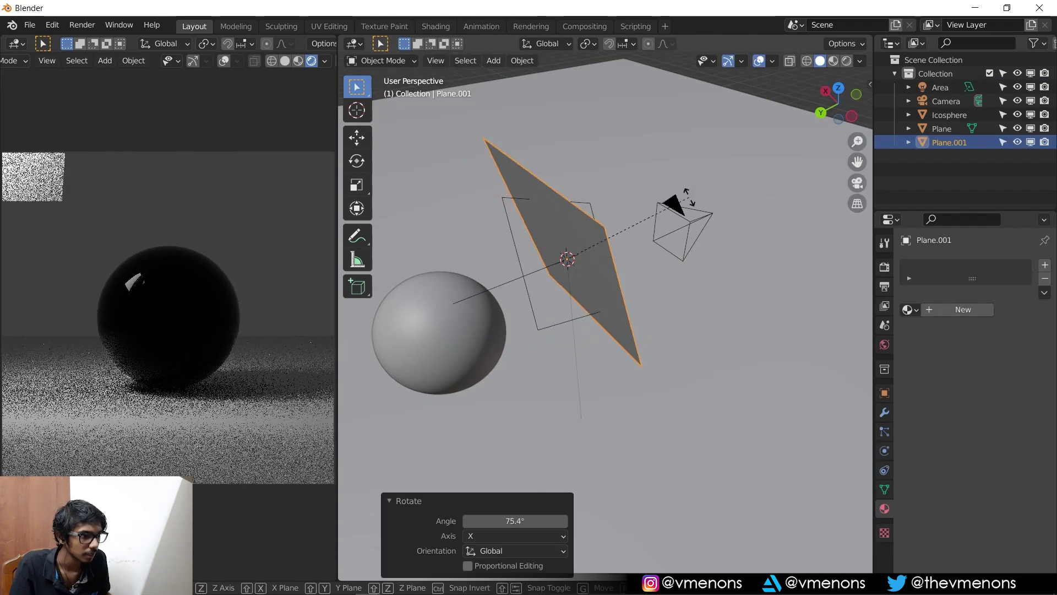
key("r")
key("z")
left_click(664, 325)
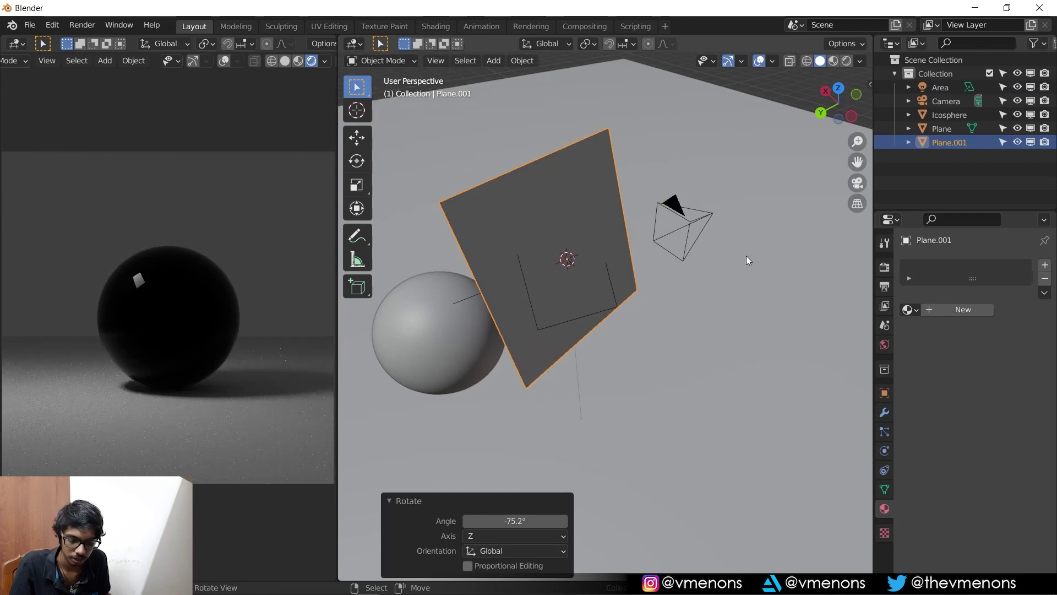
Tilt the plane -17.2° on its local X and move it -0.41 m along local Z
key("r")
key("x")
key("x")
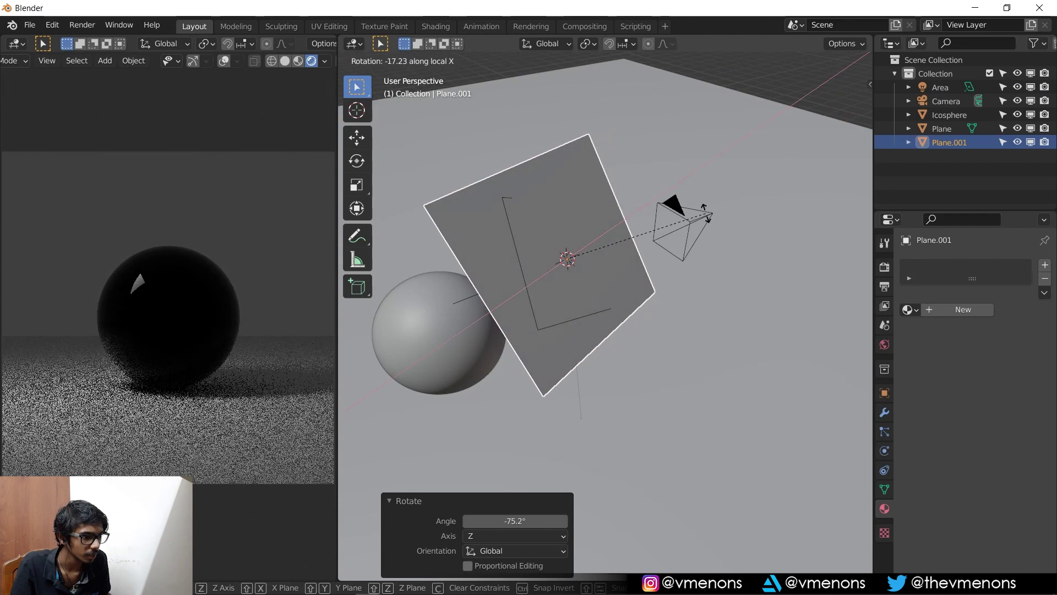
left_click(705, 213)
key("g")
key("z")
key("z")
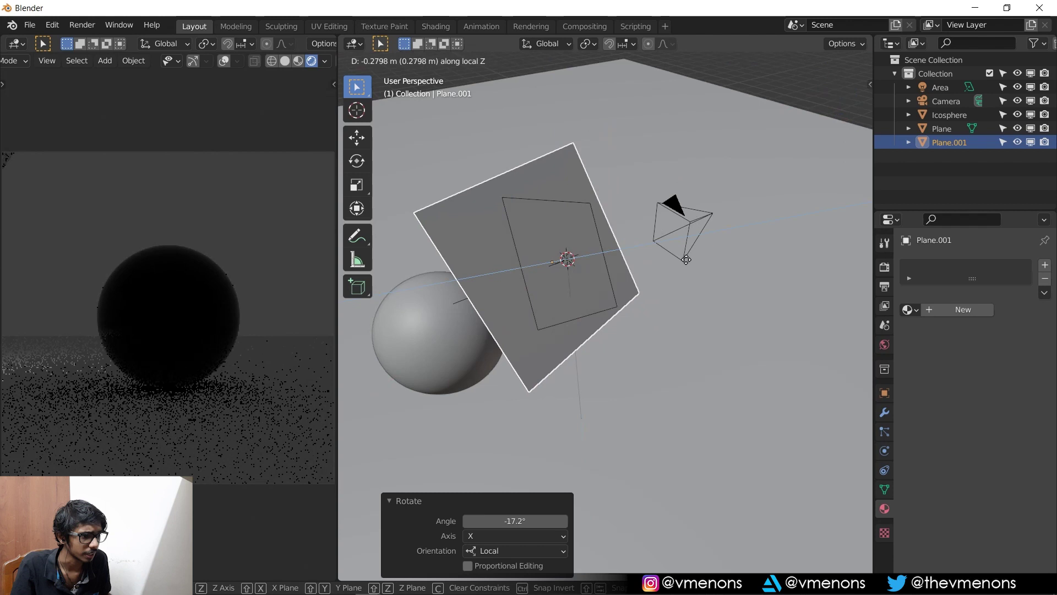
left_click(681, 259)
middle_click_drag(681, 262, 641, 229)
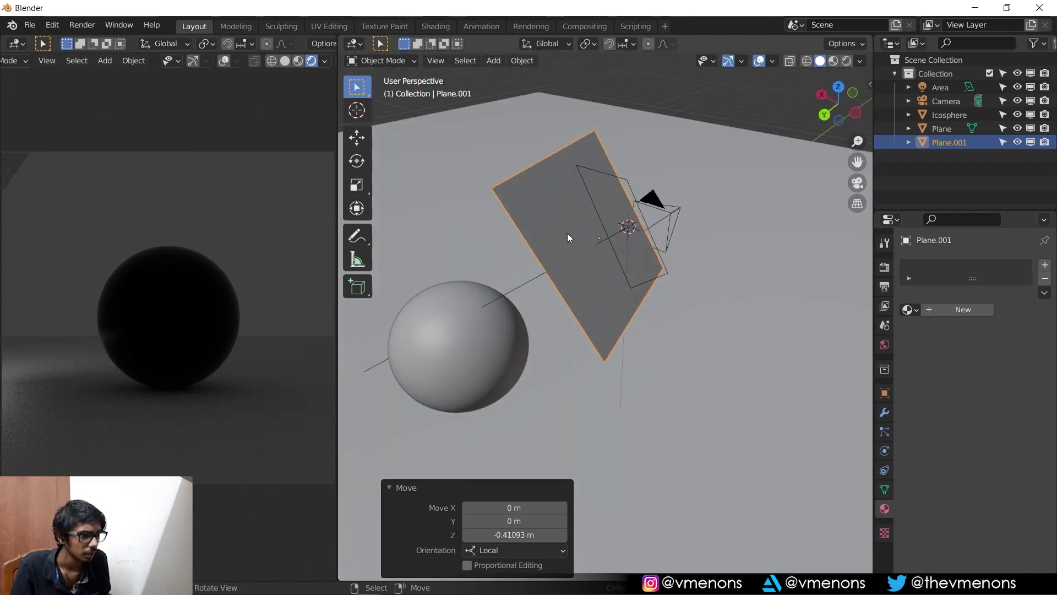
middle_click_drag(567, 233, 593, 242)
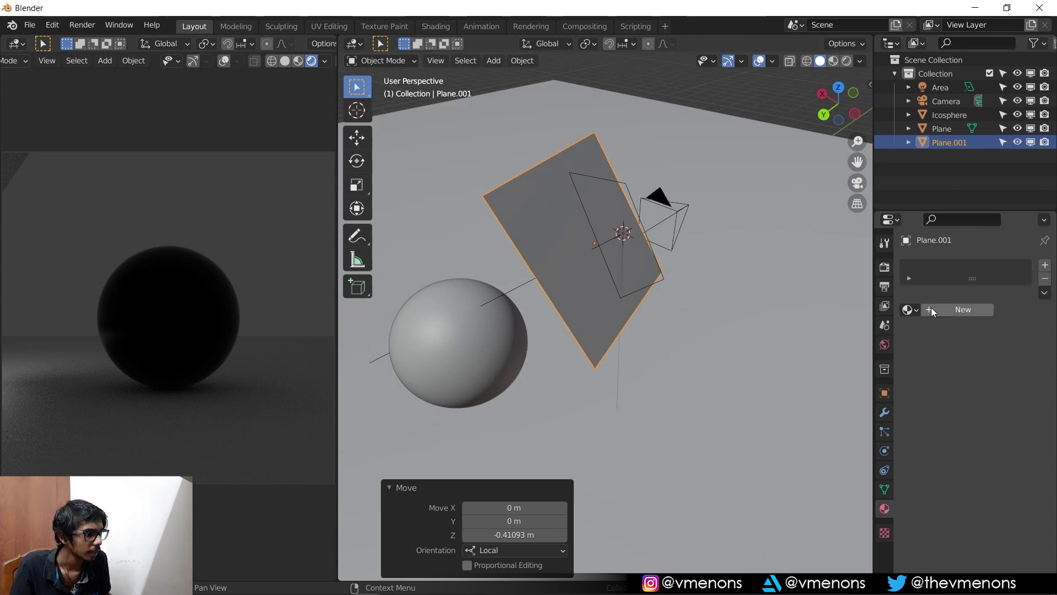
Give the plane a new Translucent BSDF material and begin scaling it up
left_click(947, 312)
left_click(970, 365)
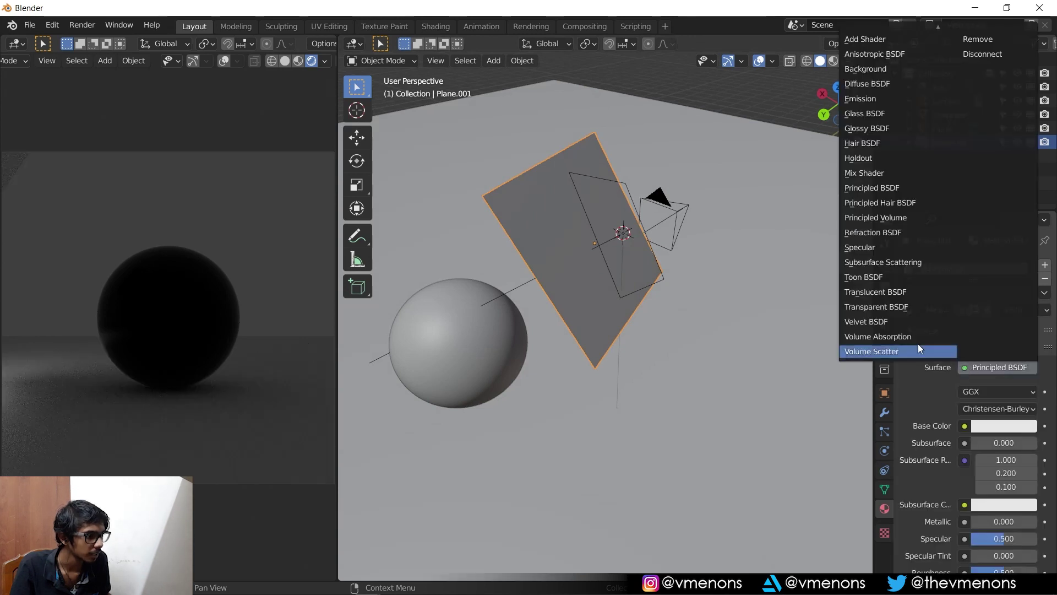
left_click(903, 300)
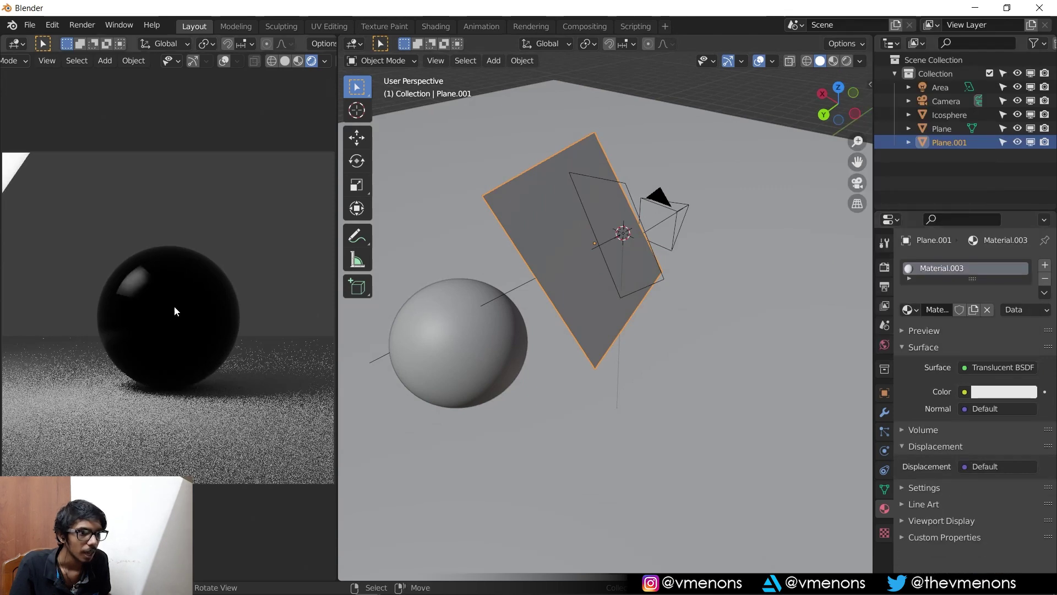
scroll(201, 291, "up", 5)
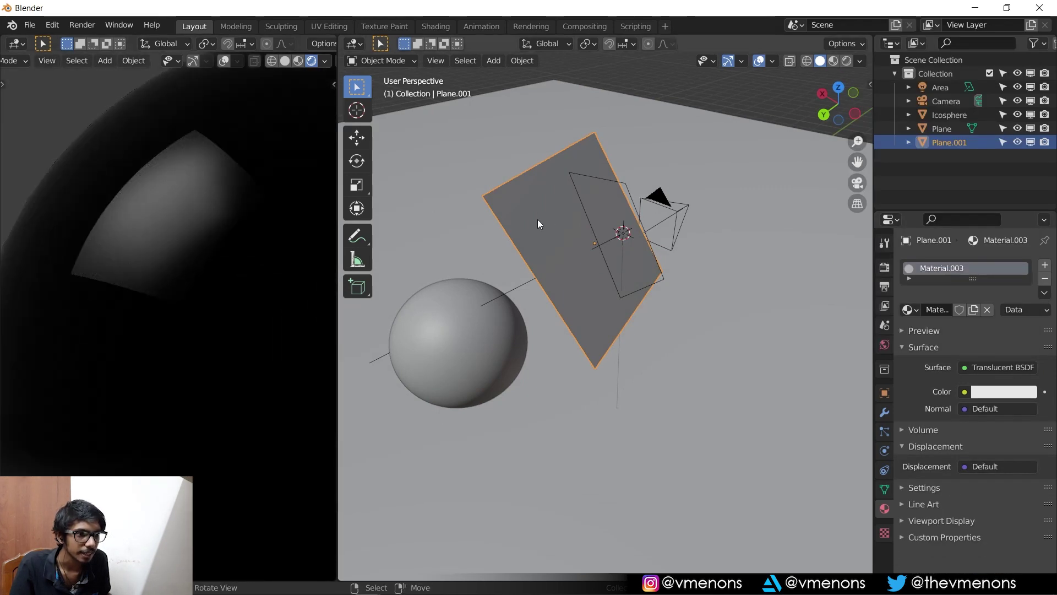
key("s")
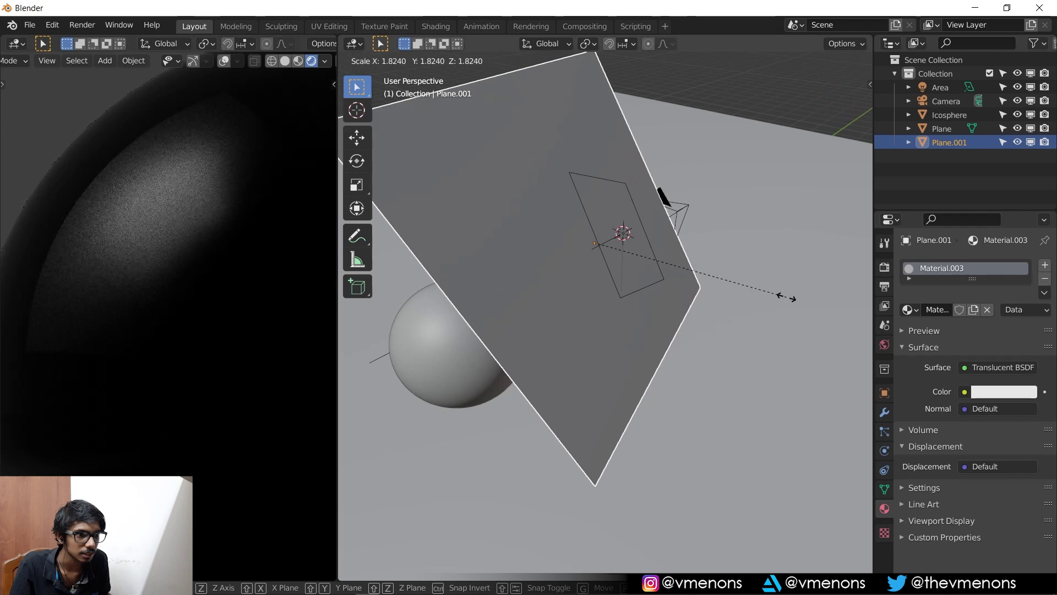
Scale the plane to 2.342 and rotate the area light -15.7° about Z
left_click(843, 302)
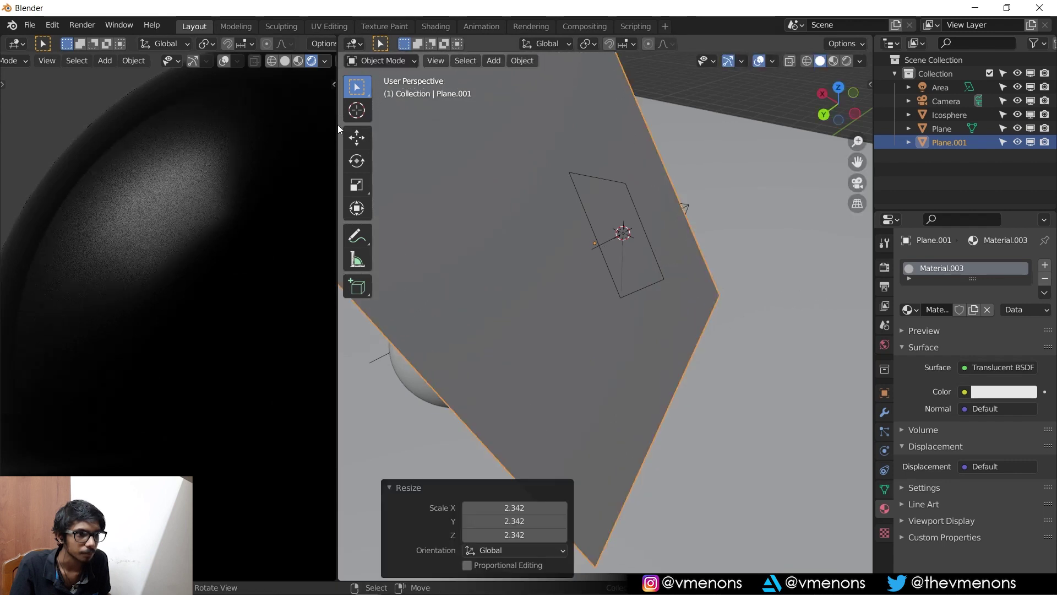
middle_click_drag(643, 227, 687, 218)
left_click(686, 219)
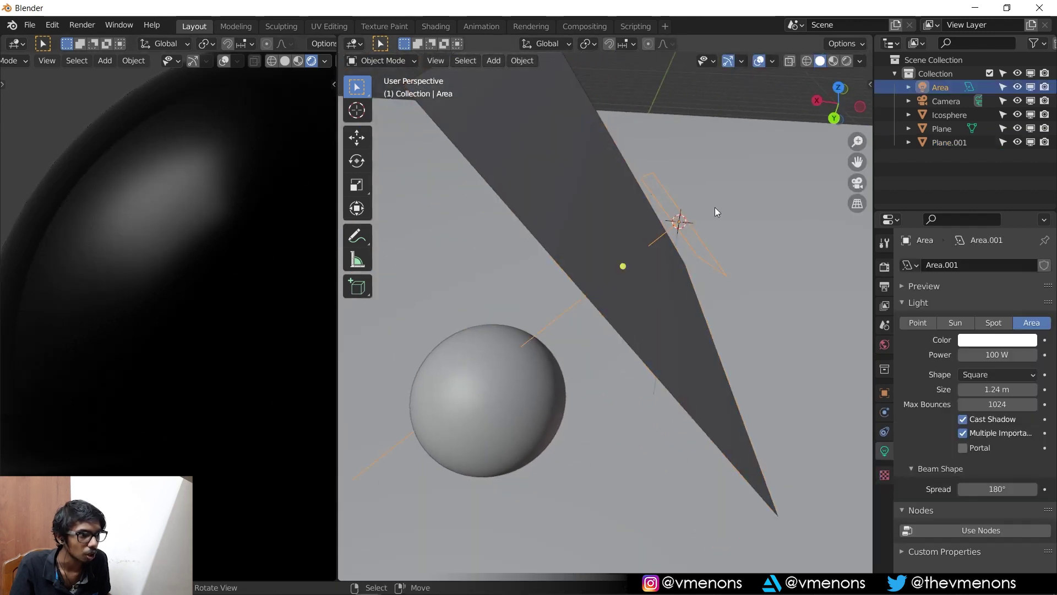
key("r")
key("z")
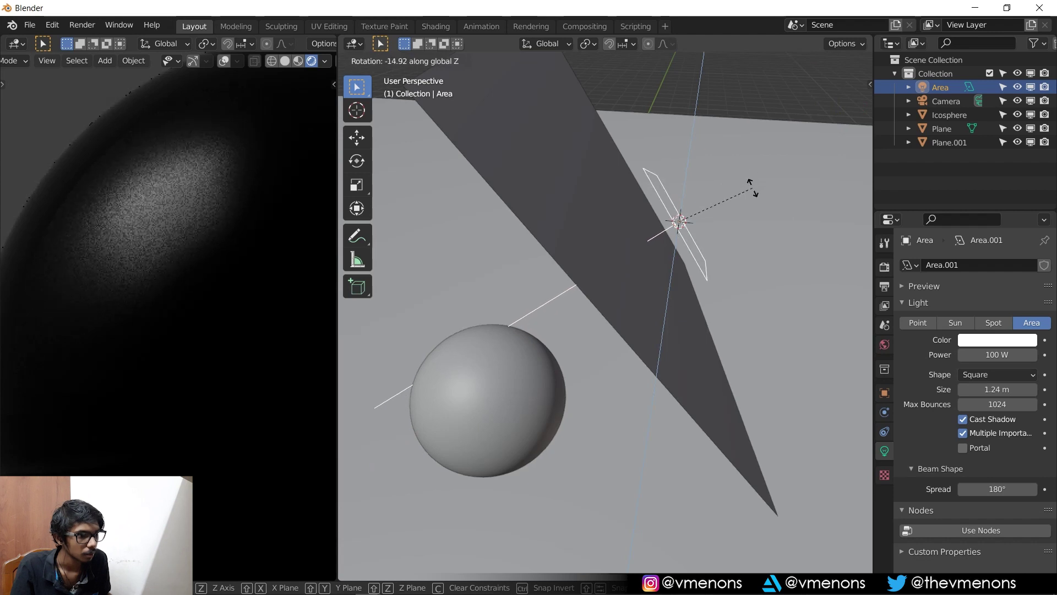
left_click(755, 186)
Switch the render preview to the camera's view of the sphere
middle_click_drag(755, 188, 705, 253)
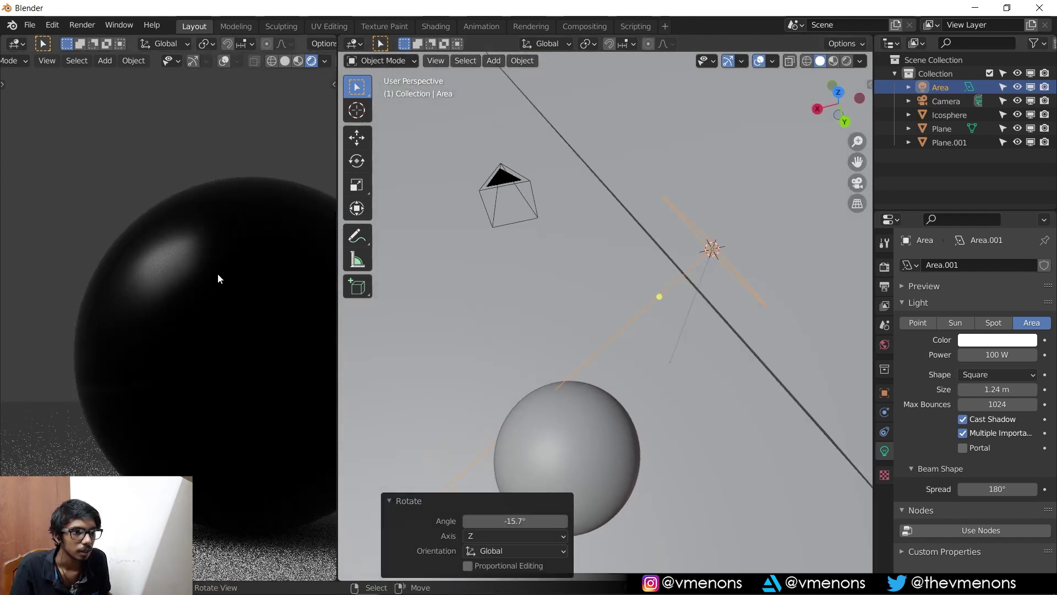
middle_click_drag(190, 270, 177, 248)
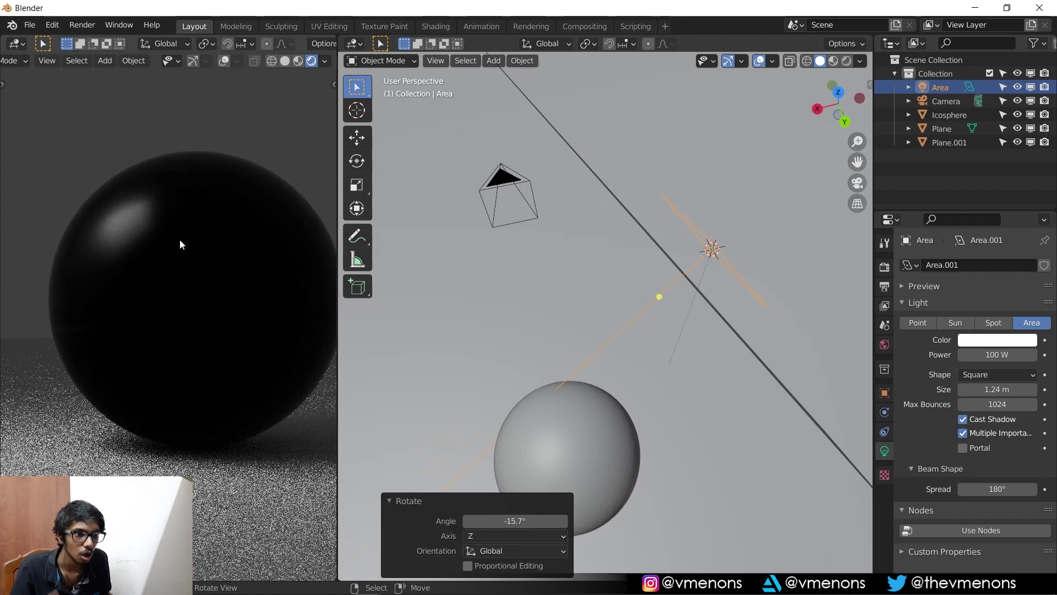
key("KP_0")
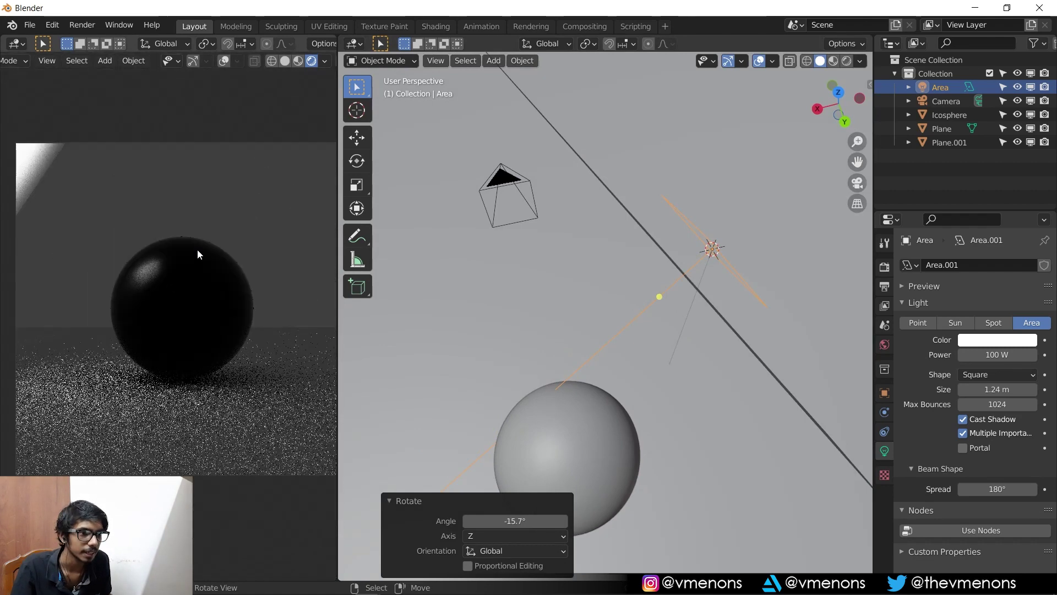
scroll(605, 240, "down", 2)
left_click(675, 257)
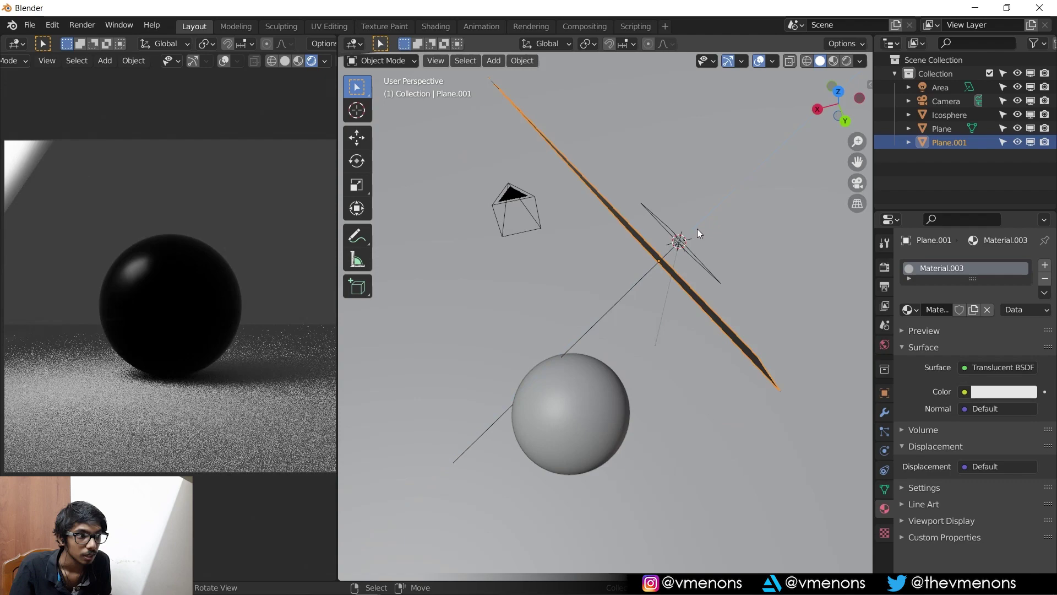
key("g")
key("z")
key("z")
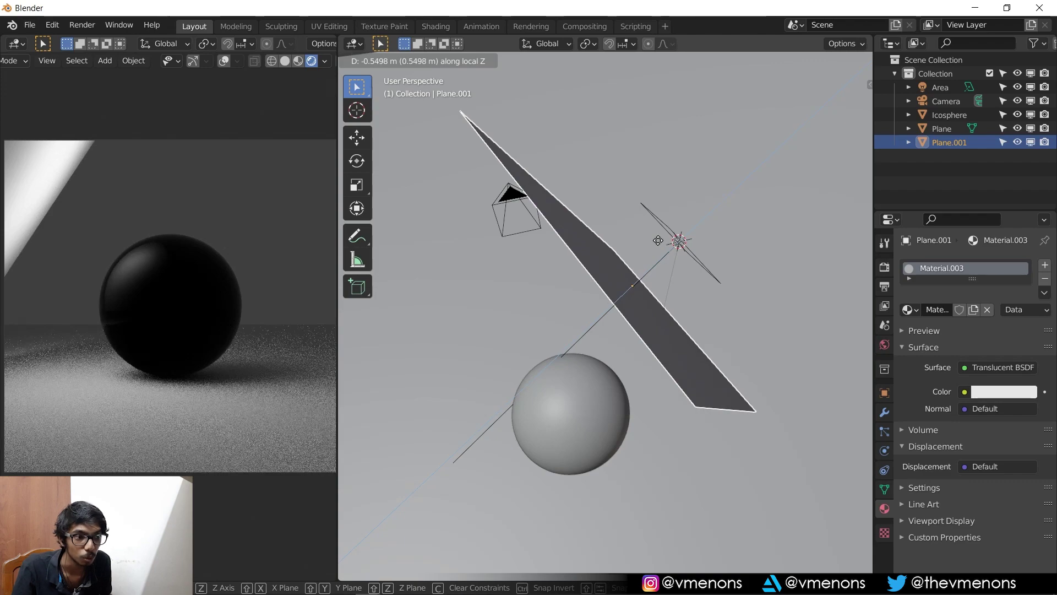
key("Escape")
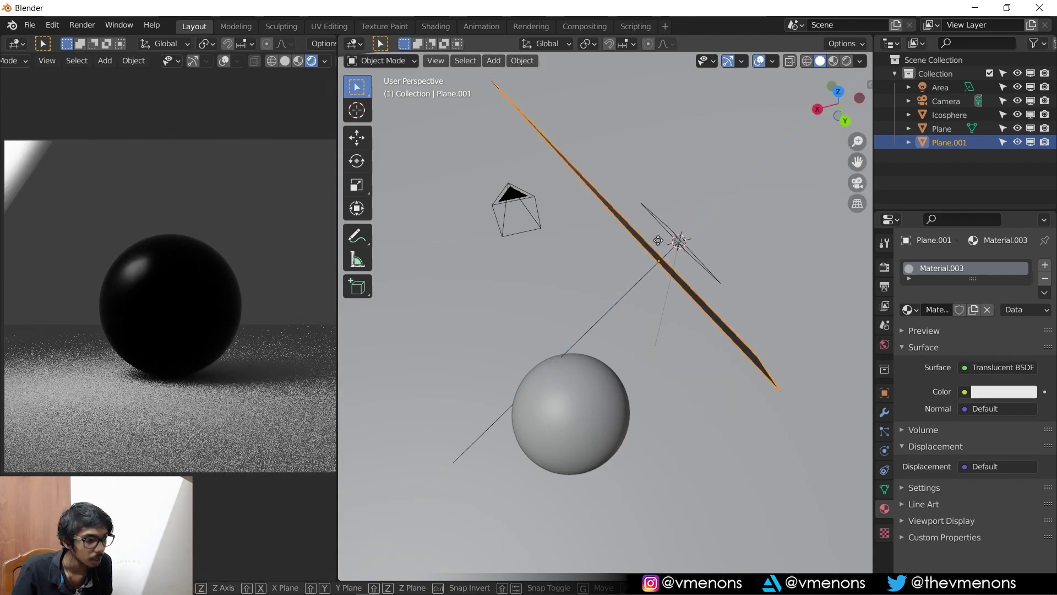
key("g")
key("z")
key("z")
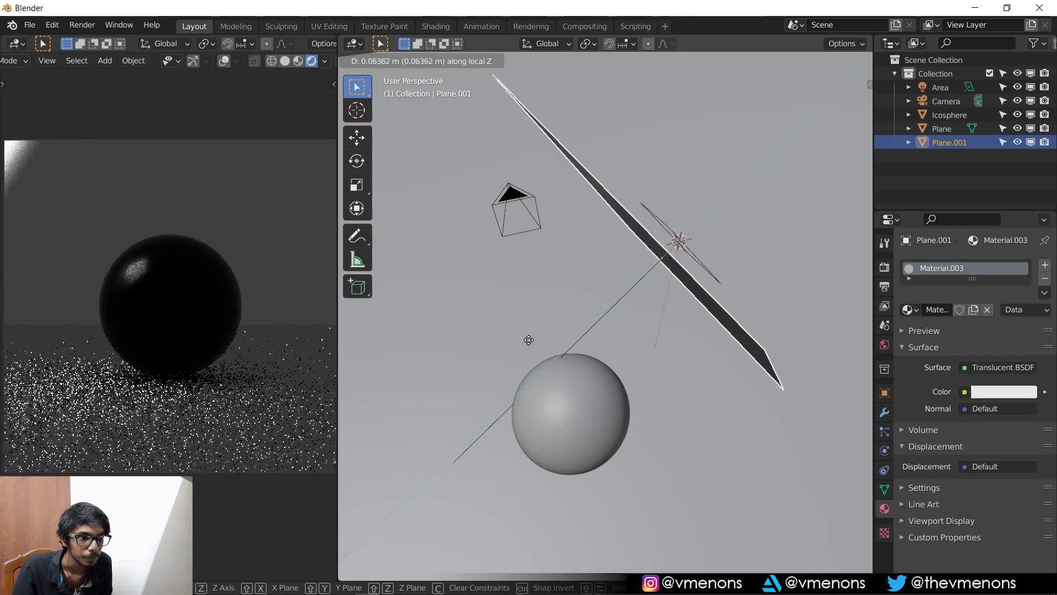
key("Escape")
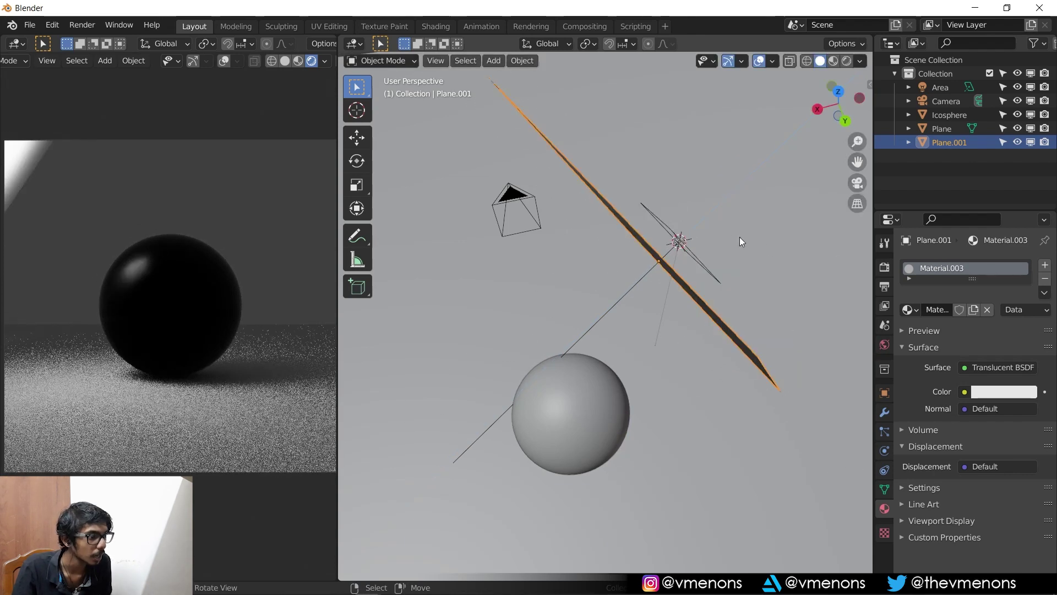
left_click(676, 239)
key("g")
key("z")
key("z")
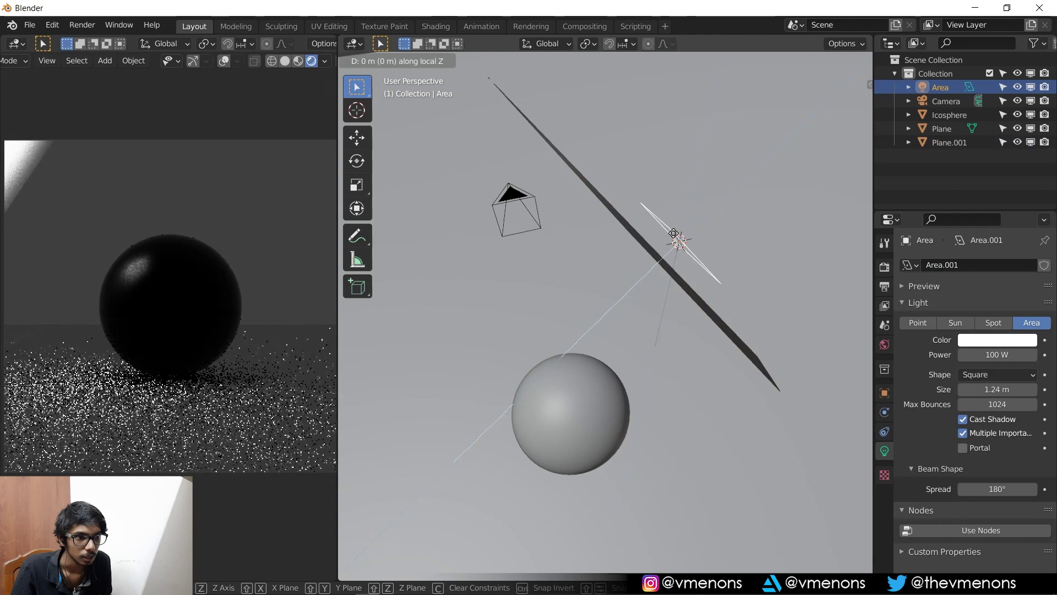
key("Escape")
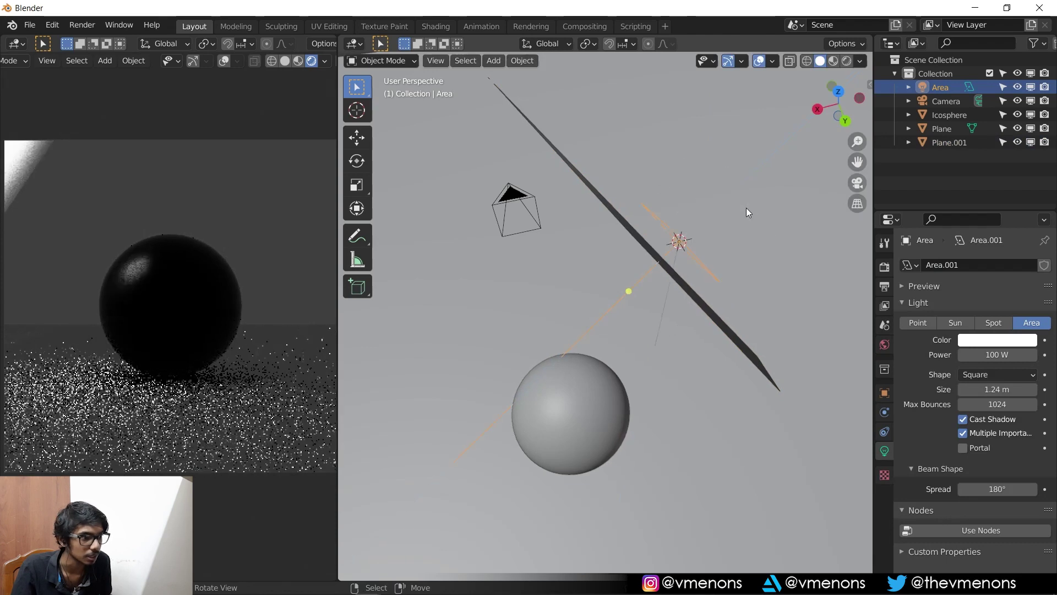
middle_click_drag(716, 216, 591, 223)
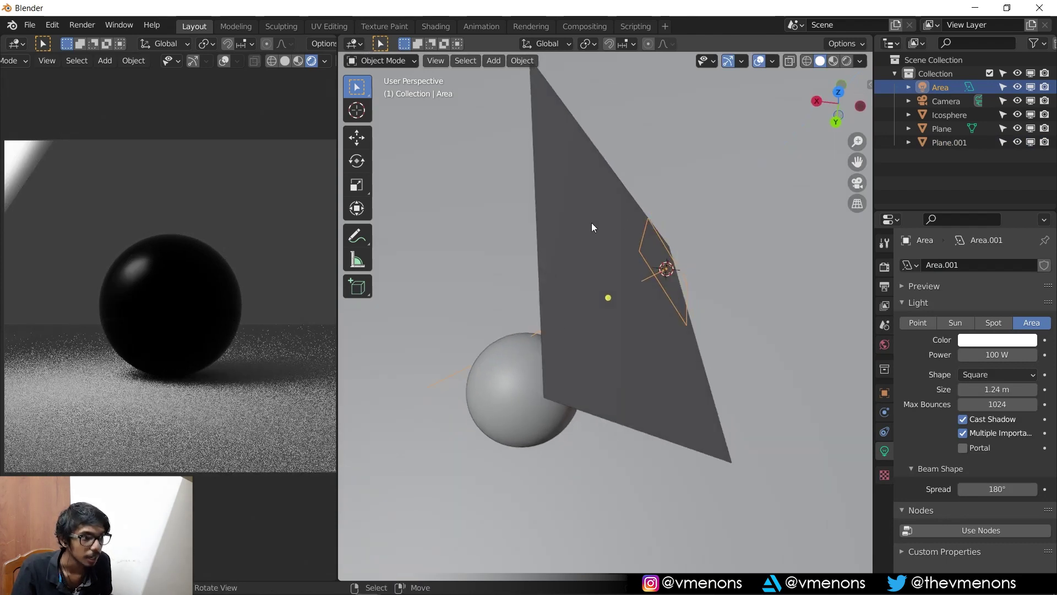
Parent Plane.001 to the Area light using Object (Keep Transform)
left_click(577, 222)
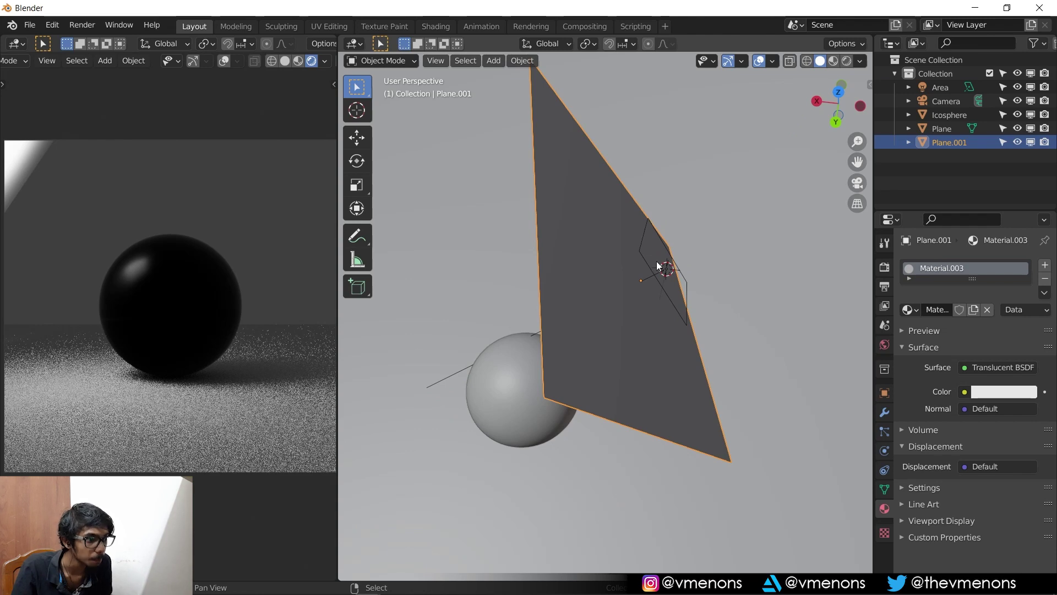
left_click(671, 275, "shift")
key("ctrl+p")
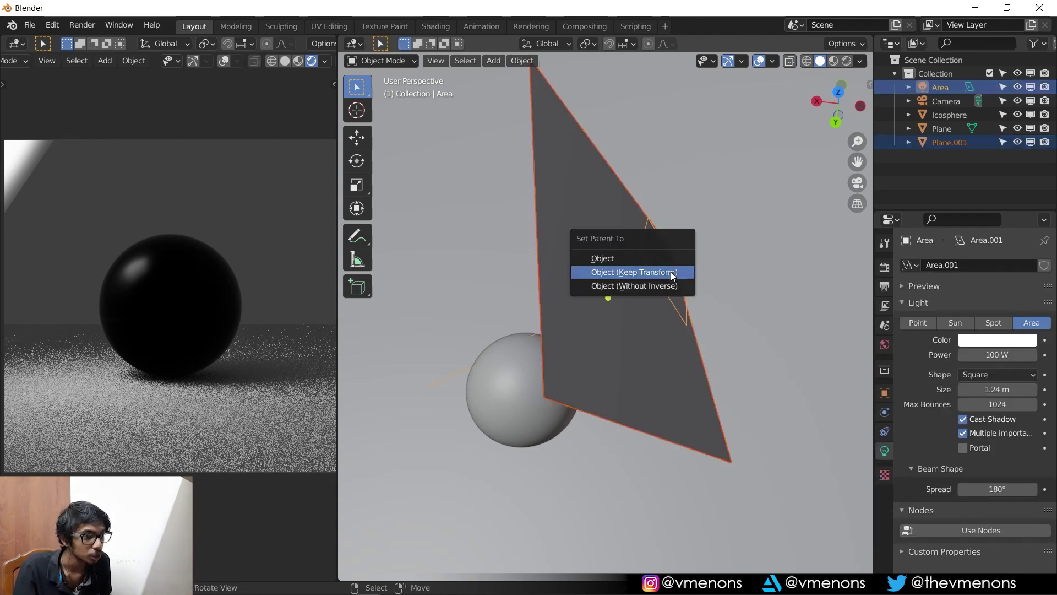
left_click(672, 272)
Test moving the Area light with its plane, cancel, and orbit both views
left_click(668, 264)
left_click(666, 268)
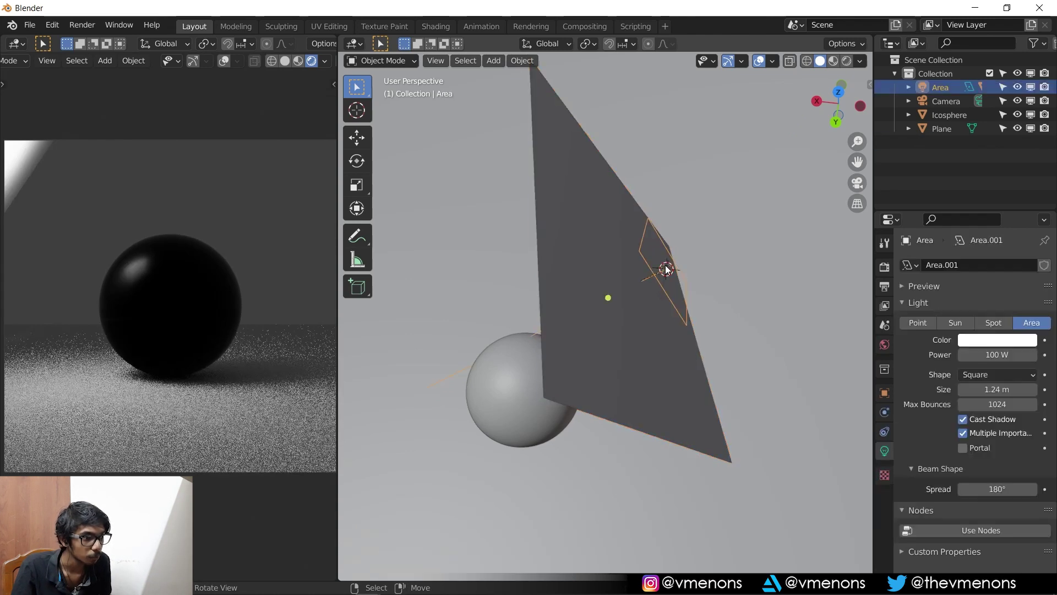
key("g")
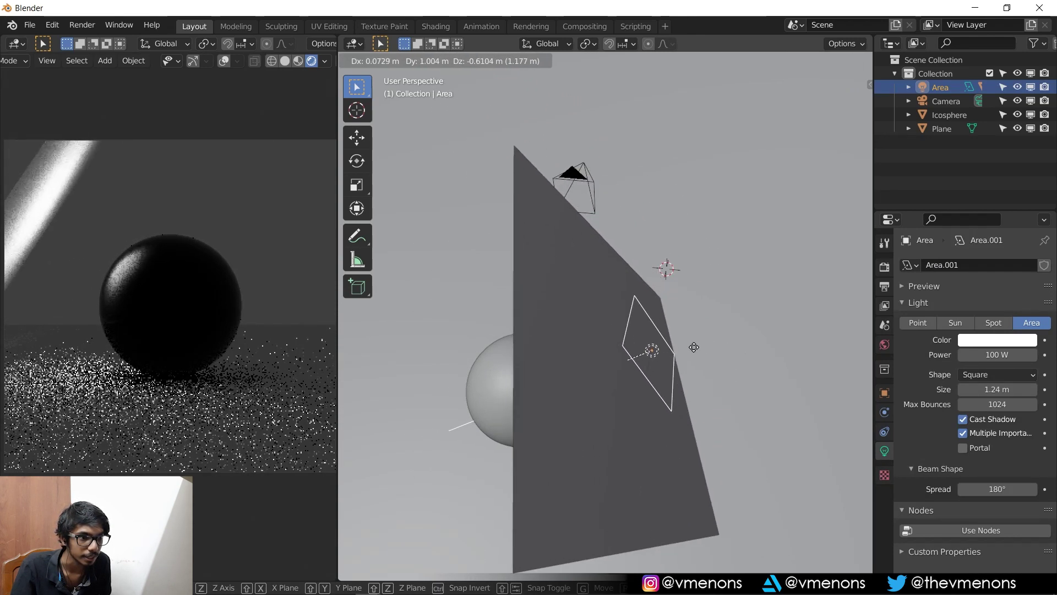
key("Escape")
middle_click_drag(517, 387, 601, 325)
scroll(99, 319, "down", 1)
scroll(156, 299, "up", 3)
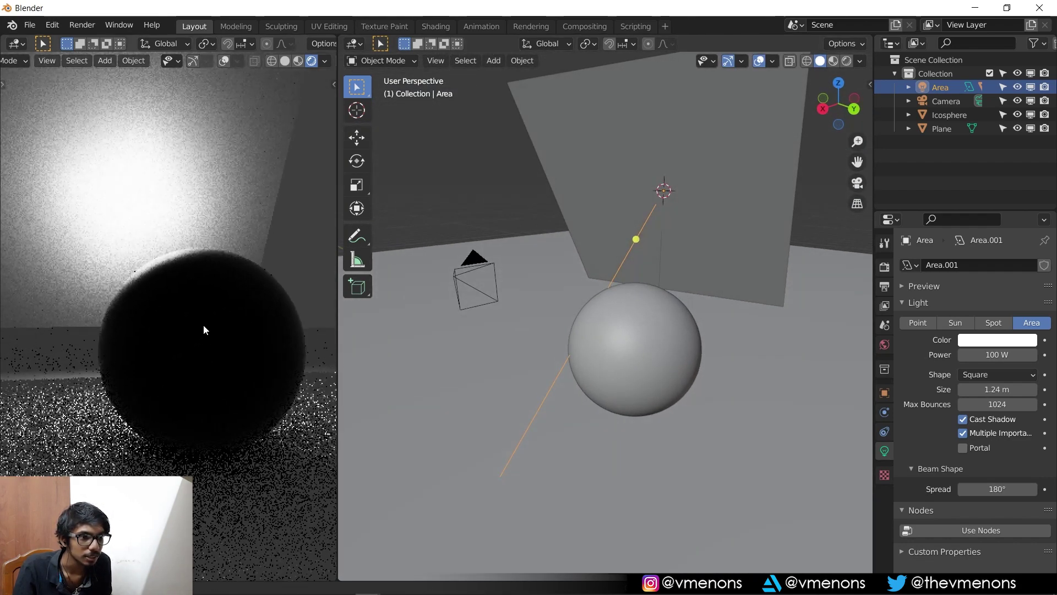
middle_click_drag(204, 324, 91, 287)
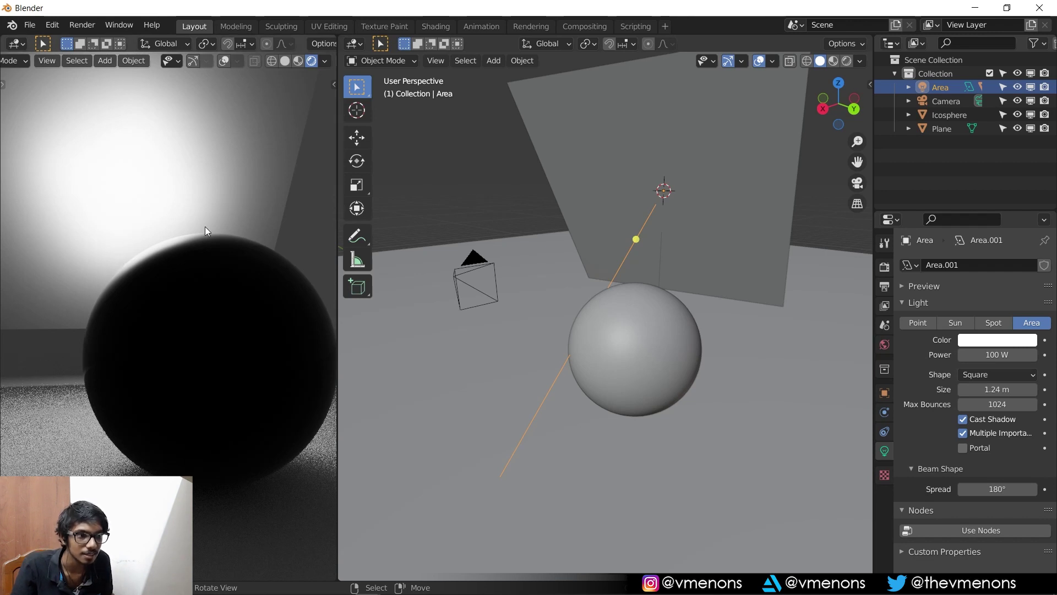
Hide Plane.001 to compare the sphere's reflections, then undo to bring it back
left_click(621, 149)
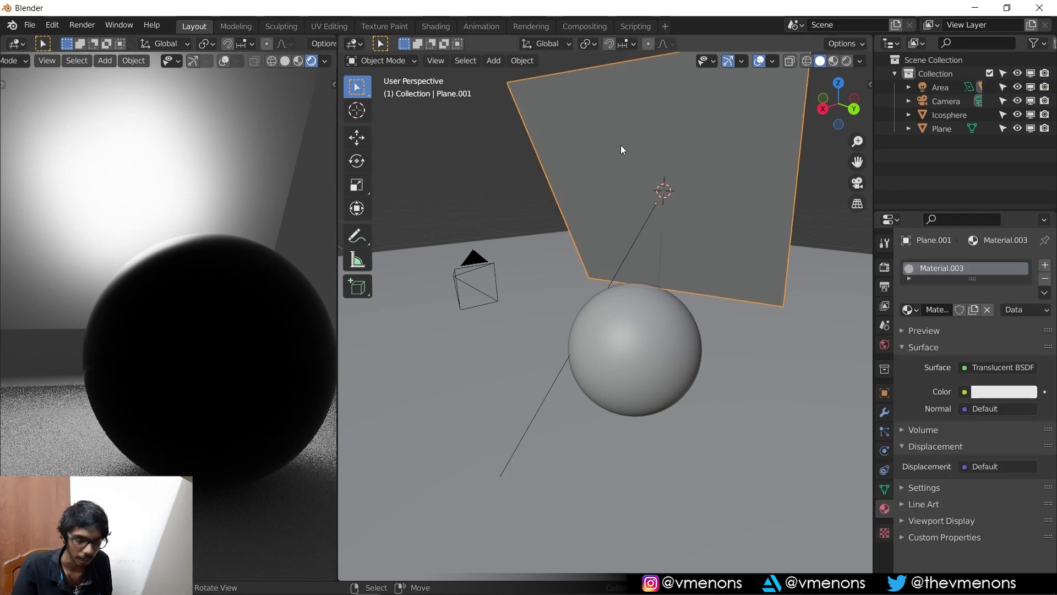
key("h")
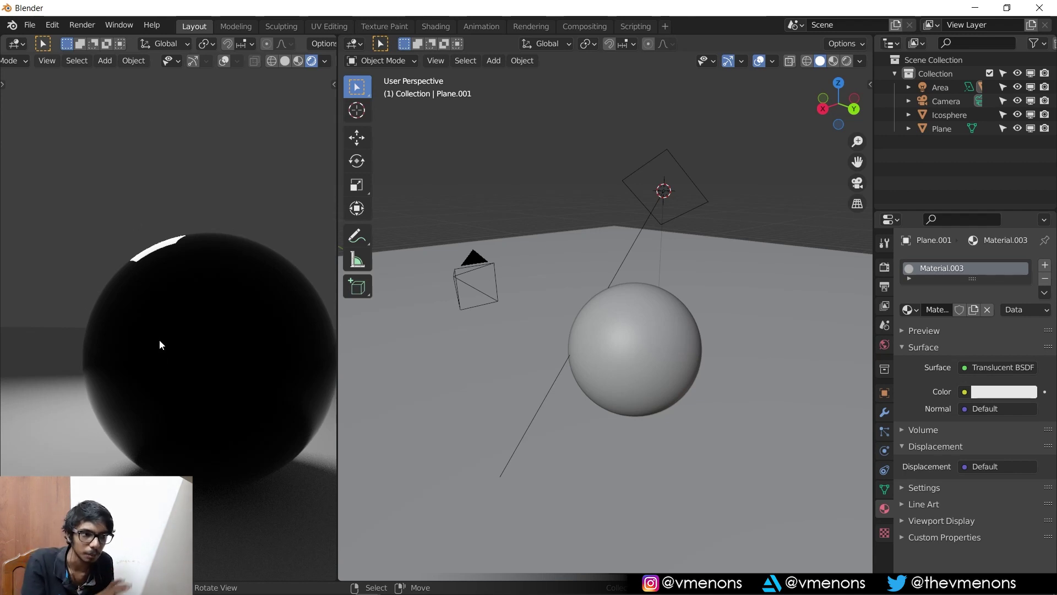
key("ctrl+z")
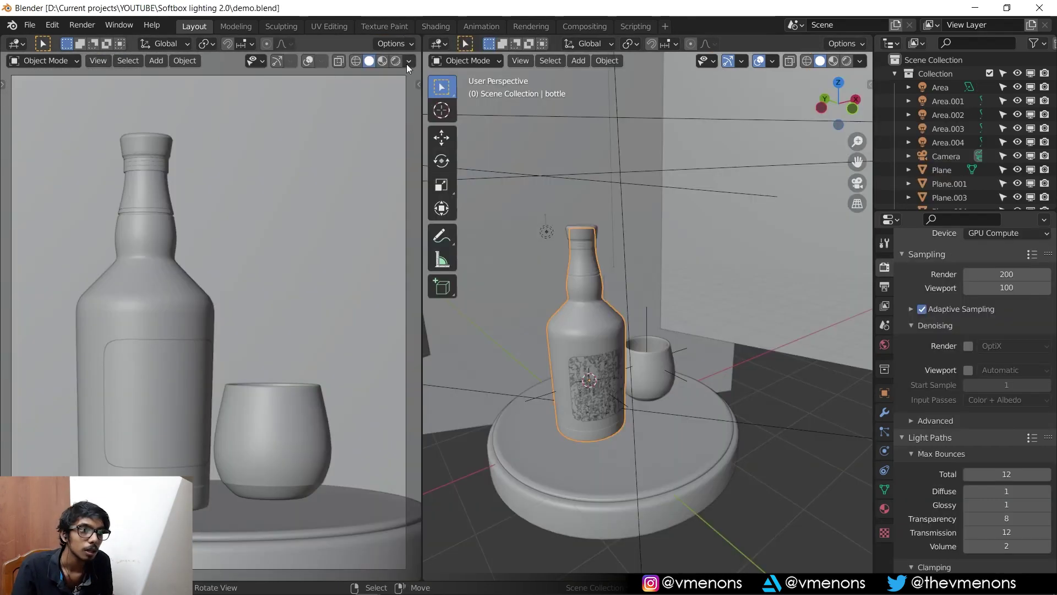
Set the left view to Rendered shading and orbit out to reveal the surrounding softbox planes
left_click(397, 61)
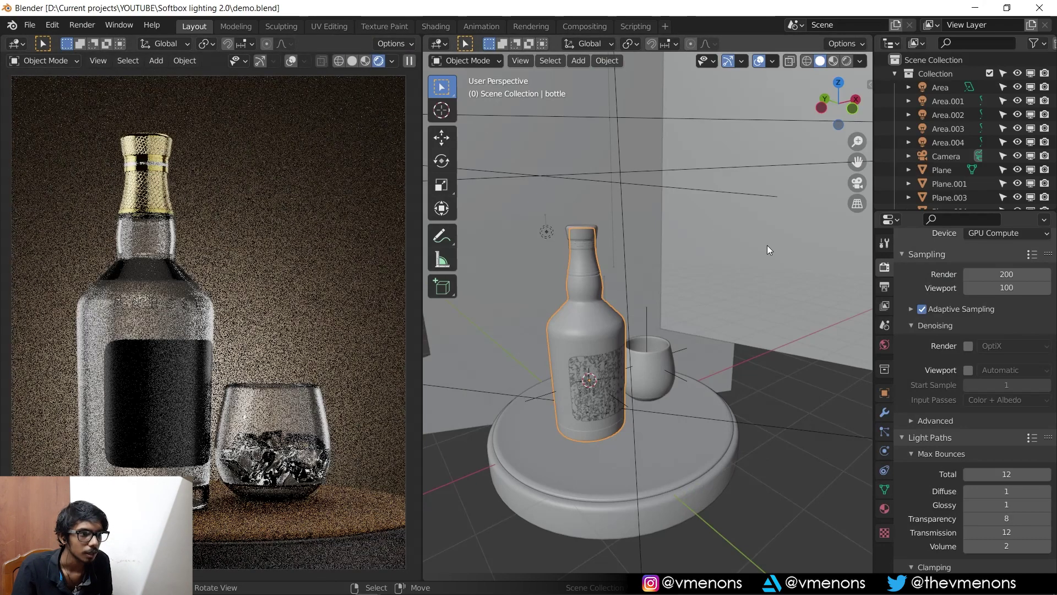
scroll(767, 245, "down", 10)
middle_click_drag(709, 270, 659, 282)
scroll(659, 282, "up", 3)
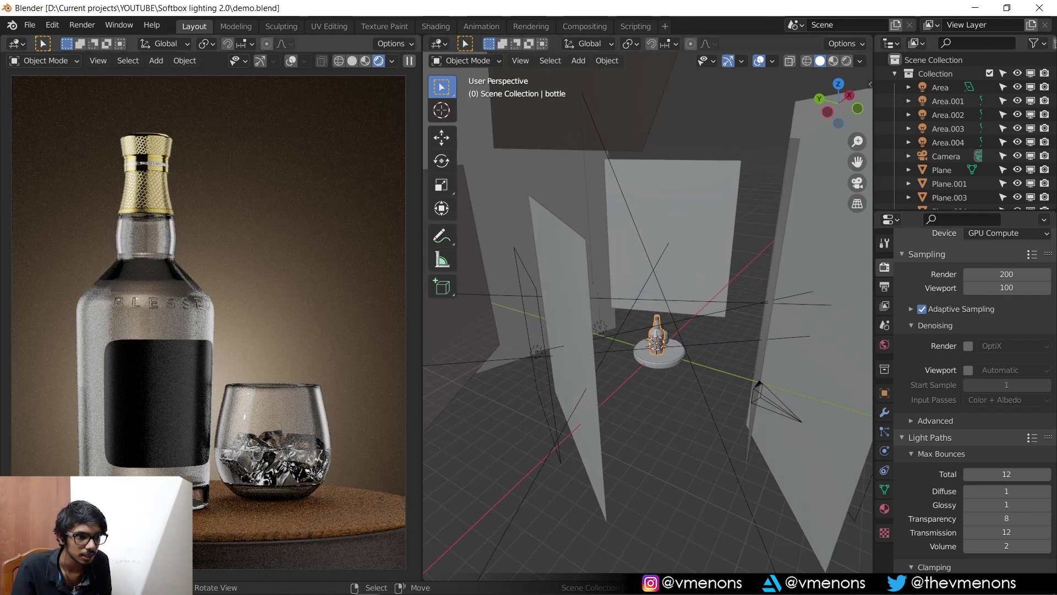
Draw a small render region over part of the bottle shot with Ctrl+B
key("ctrl+b")
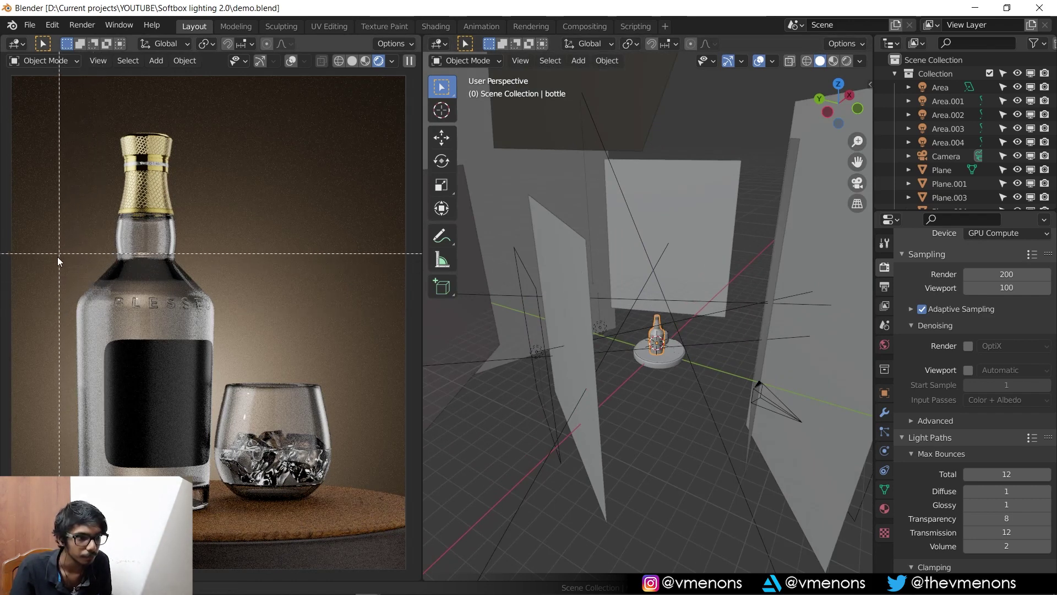
left_click_drag(57, 256, 127, 482)
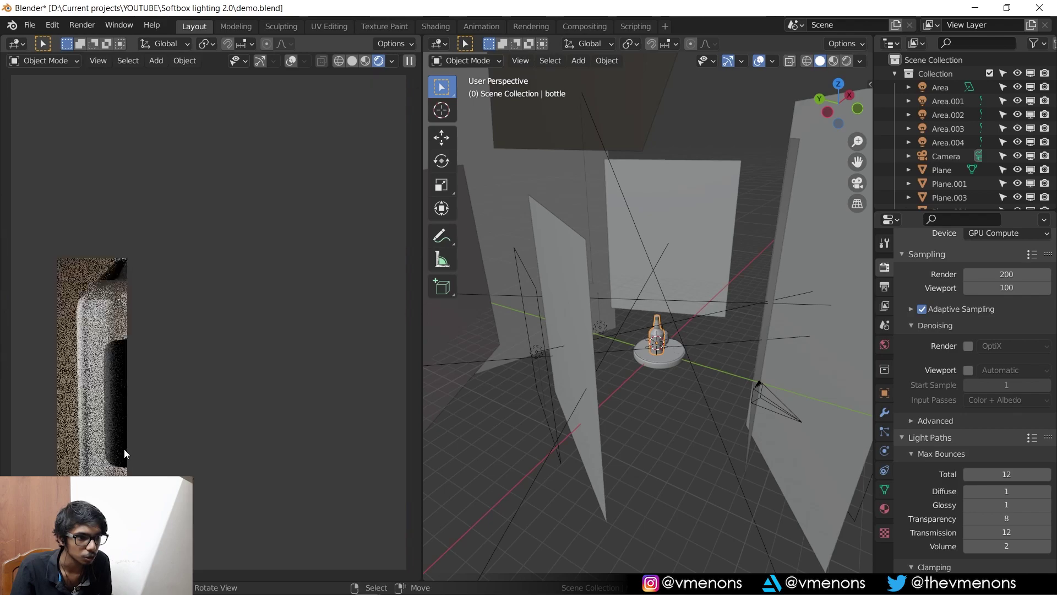
scroll(124, 448, "up", 6)
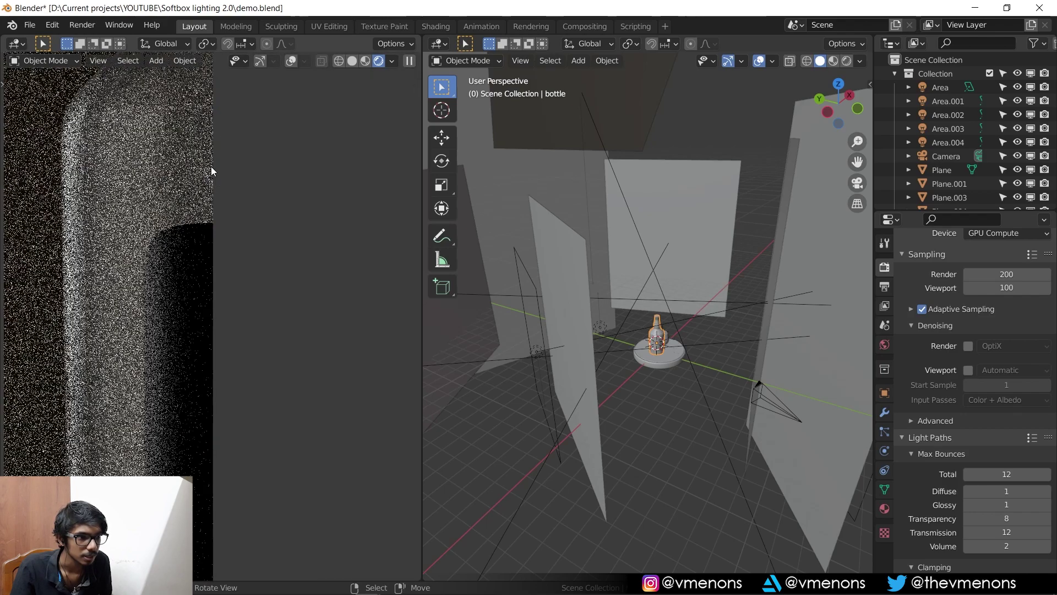
middle_click_drag(679, 339, 721, 302)
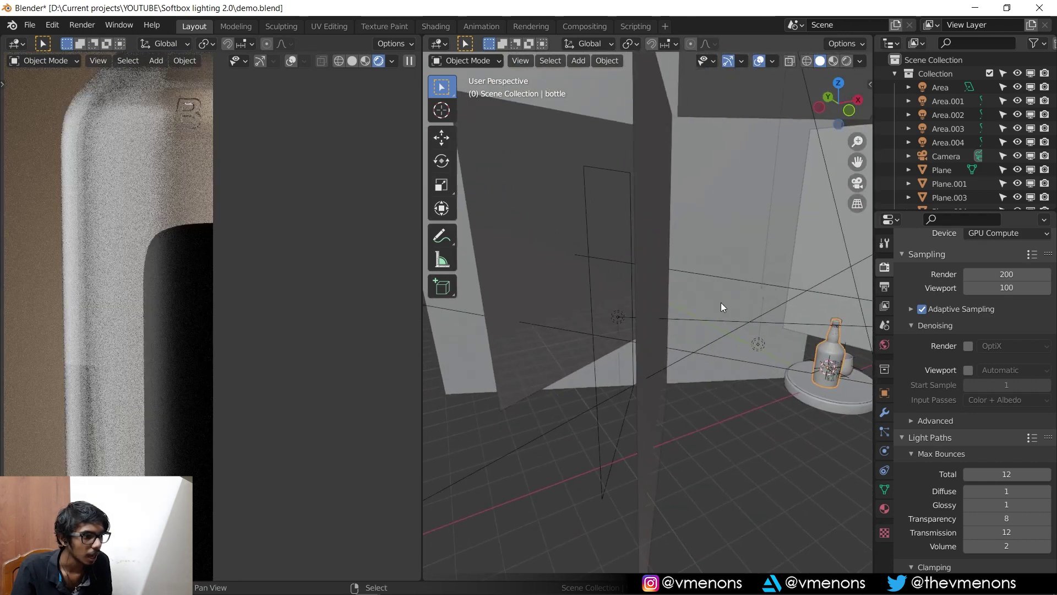
Hide the thin edge-on Plane and redraw the render region over the whole bottle shot
left_click(650, 179)
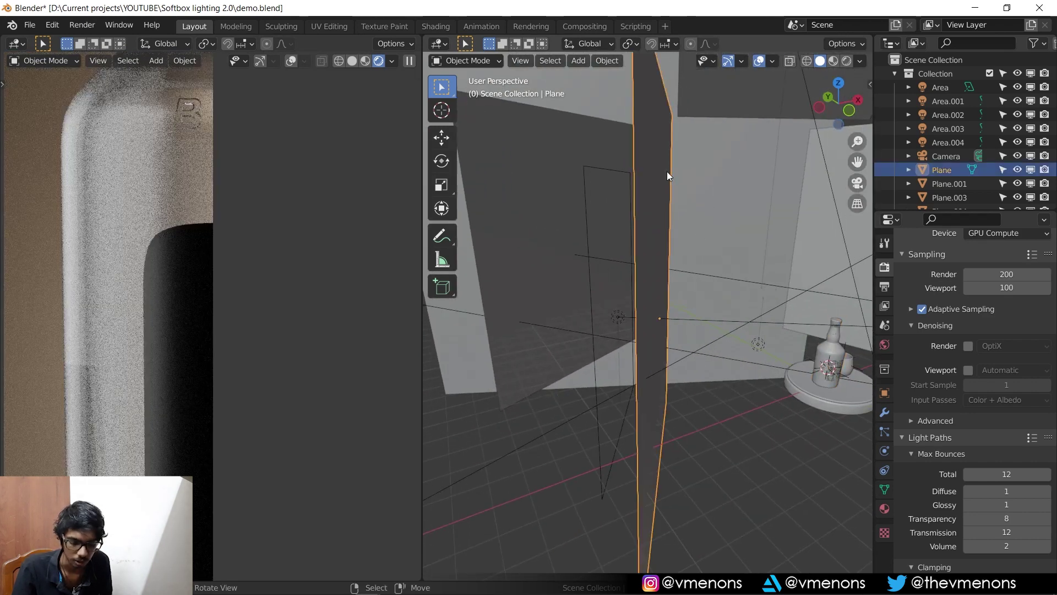
key("h")
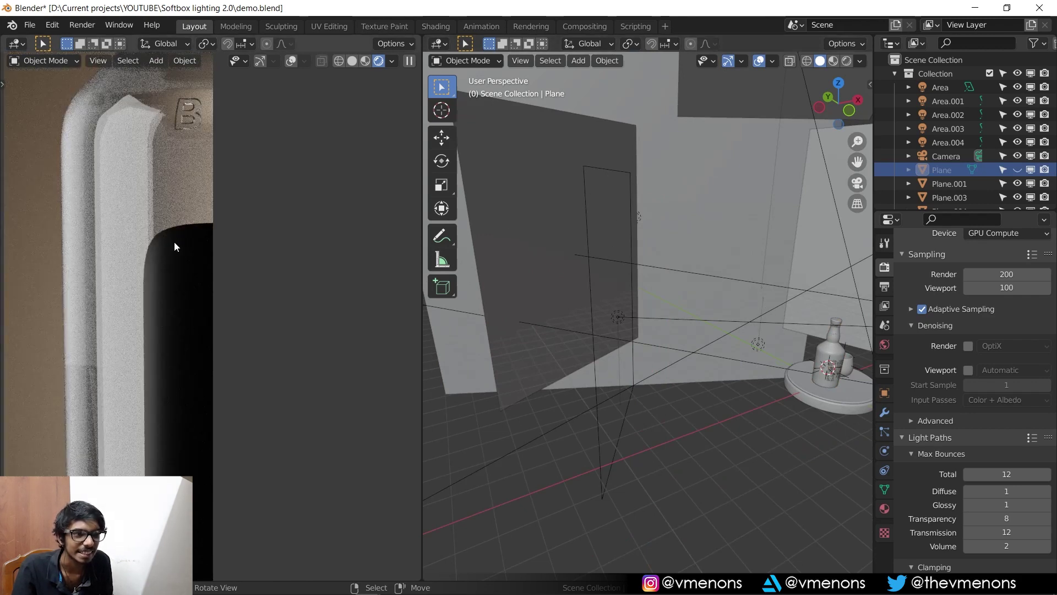
scroll(174, 247, "down", 5)
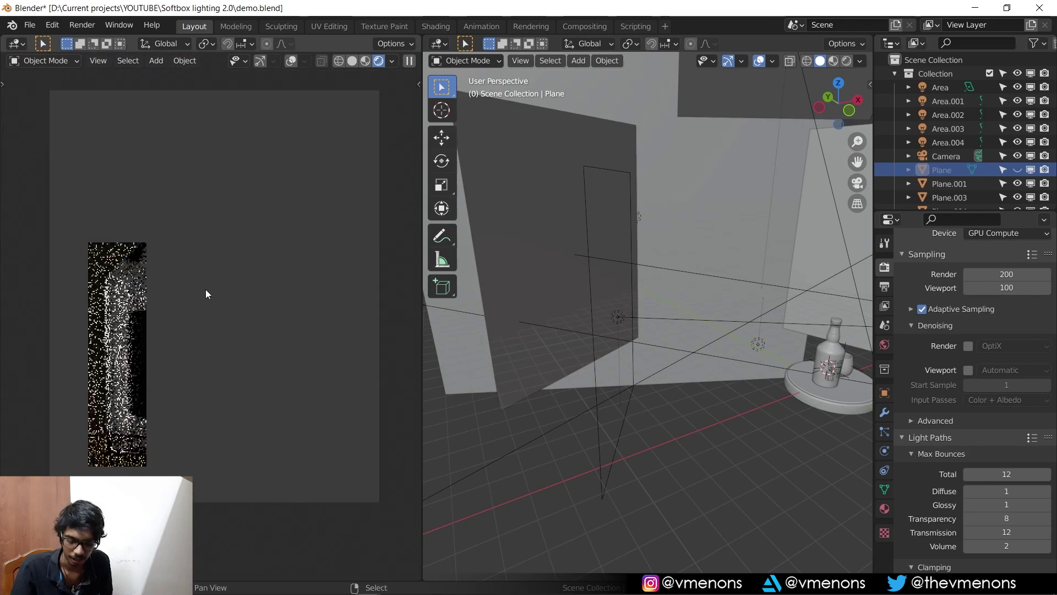
key("ctrl+b")
left_click_drag(33, 71, 420, 548)
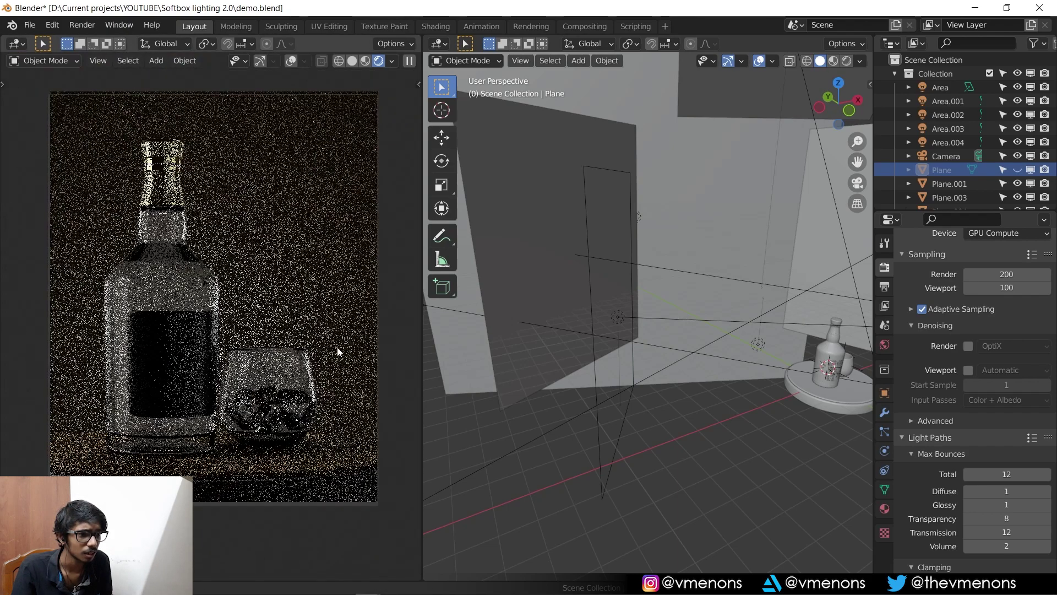
scroll(325, 342, "up", 2)
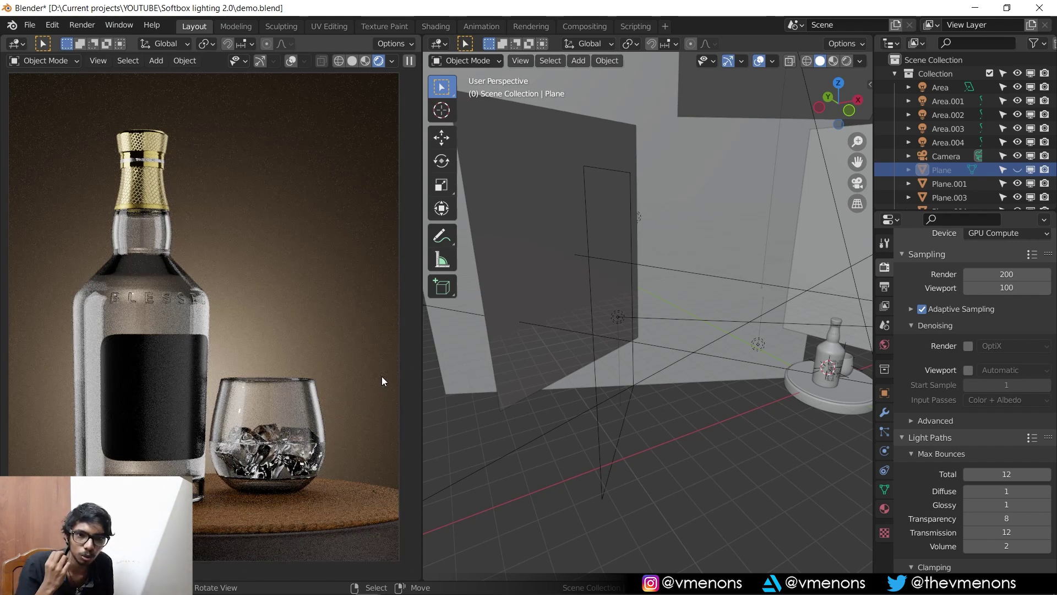
Unhide the thin diffuser Plane and zoom out to see every diffuser plane
key("alt+h")
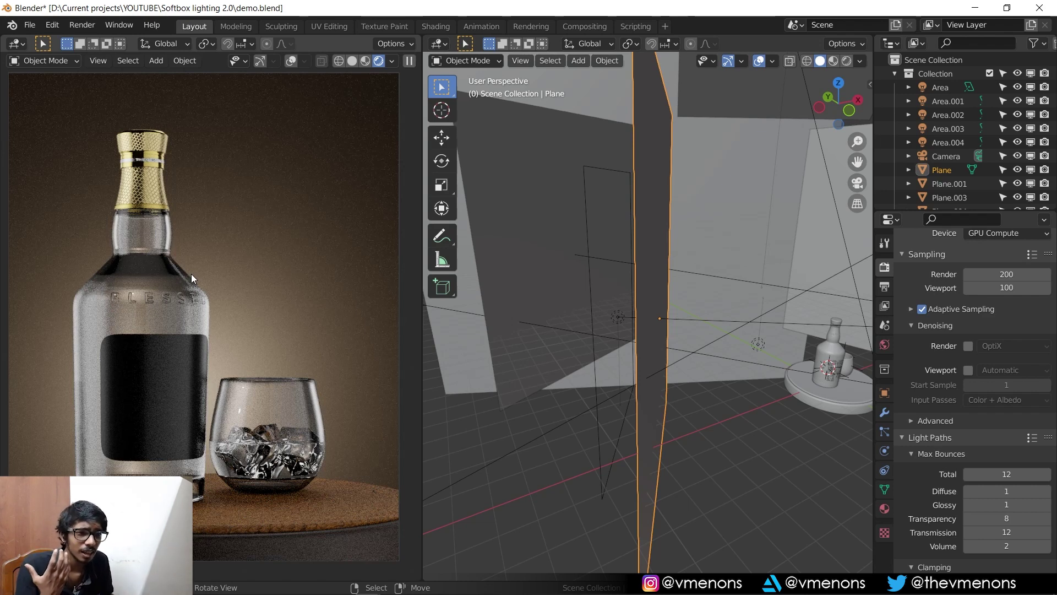
scroll(628, 296, "down", 4)
mouse_move(628, 295)
middle_mouse_down()
mouse_move(647, 311)
mouse_move(705, 315)
mouse_move(624, 302)
middle_mouse_up()
scroll(634, 302, "down", 1)
left_click(544, 263, "shift")
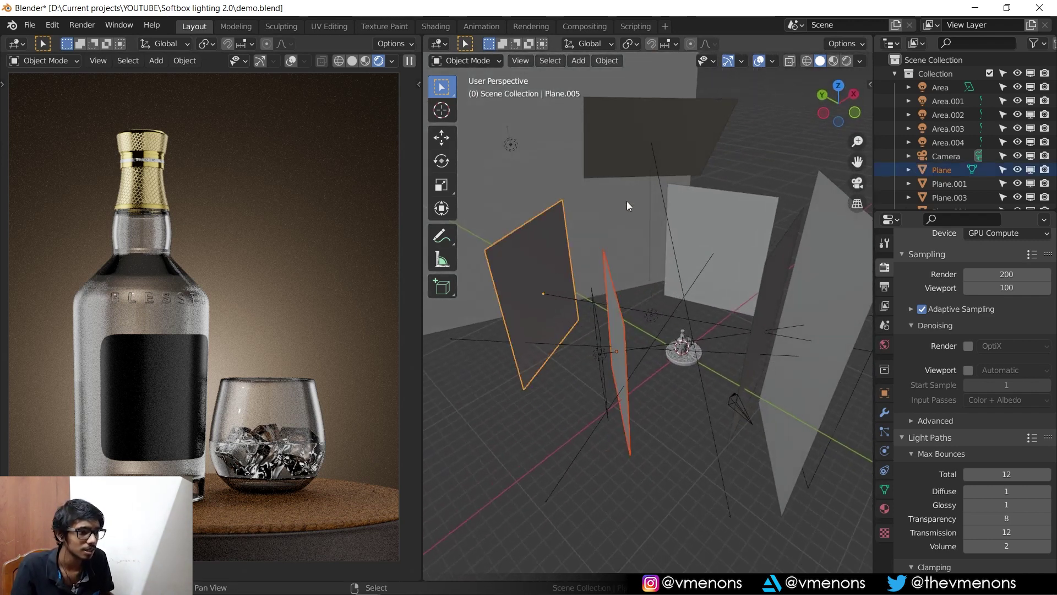
left_click(653, 159, "shift")
left_click(729, 207, "shift")
left_click(813, 234, "shift")
left_click(779, 250, "shift")
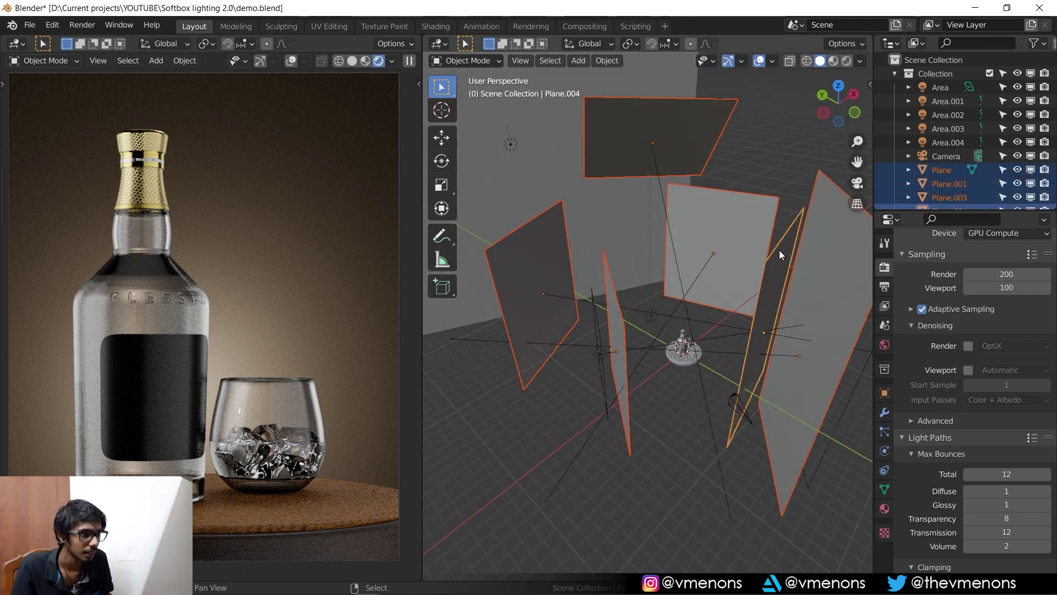
key("h")
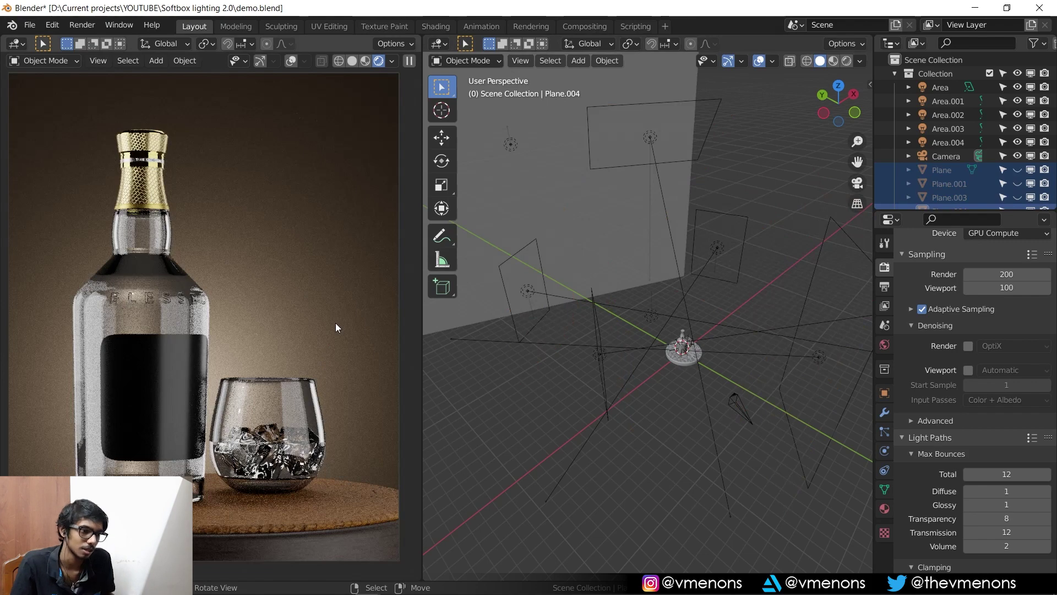
key("alt+h")
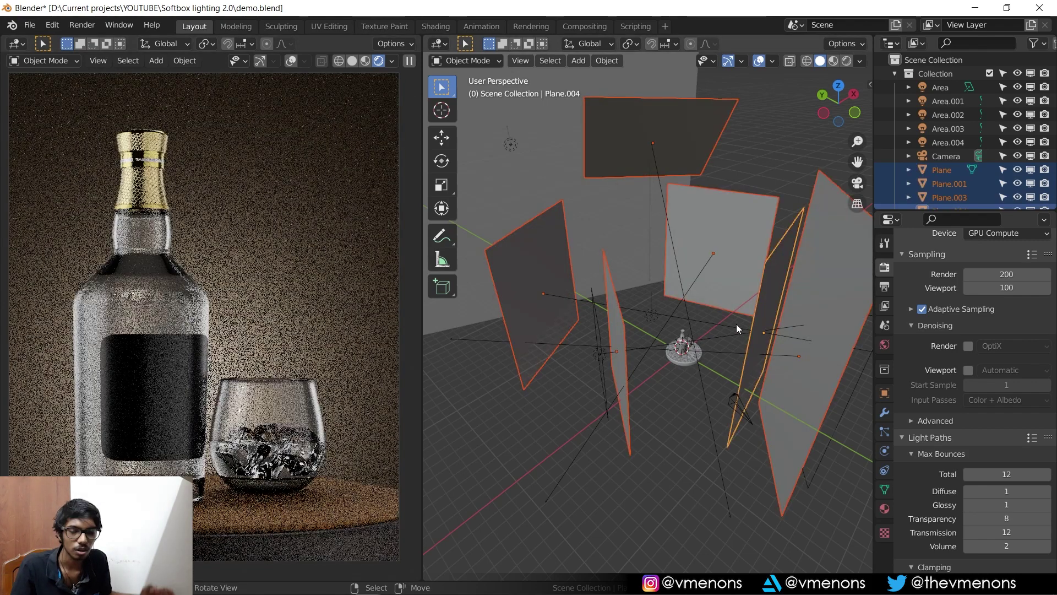